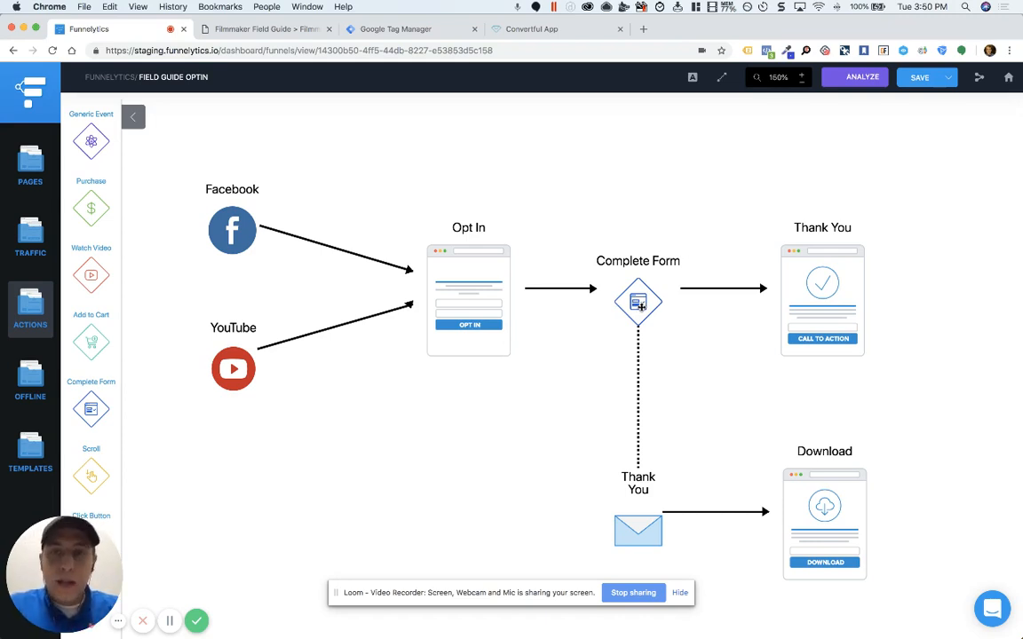
- Look at the Guide Download pop-up in Convertful and return to the Field Guide Optin funnel in Funnelytics
{"action": "left_click", "coordinate": [522, 31]}
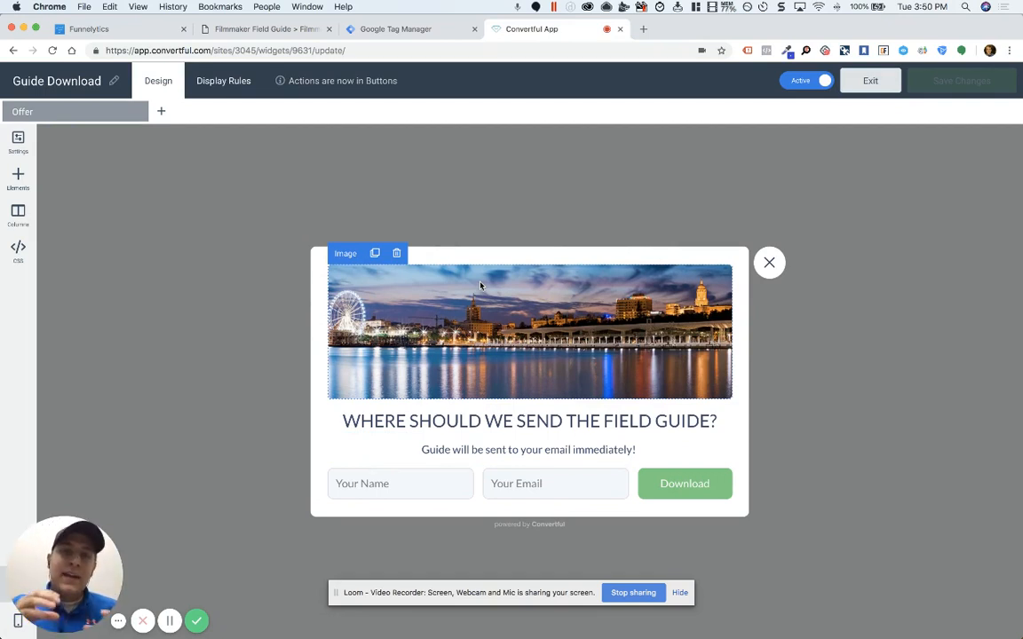
{"action": "left_click", "coordinate": [140, 32]}
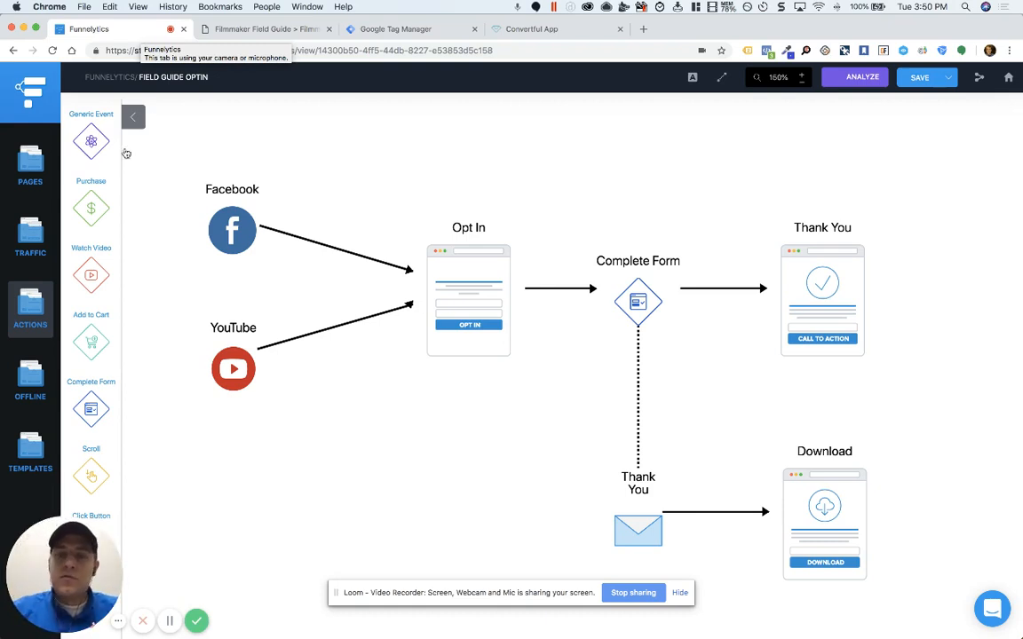
- Try a direct connection from Opt In to Thank You, bent above the Complete Form action, and remove it
{"action": "left_click", "coordinate": [468, 325]}
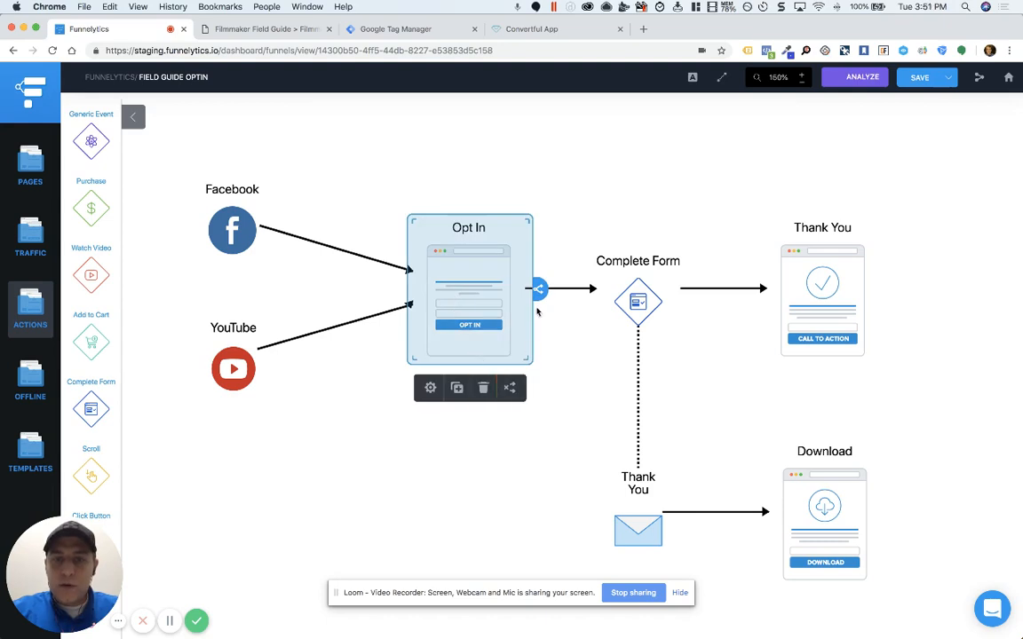
{"action": "mouse_move", "coordinate": [701, 287]}
{"action": "left_click_drag", "start_coordinate": [710, 288], "coordinate": [645, 190]}
{"action": "left_click", "coordinate": [748, 173]}
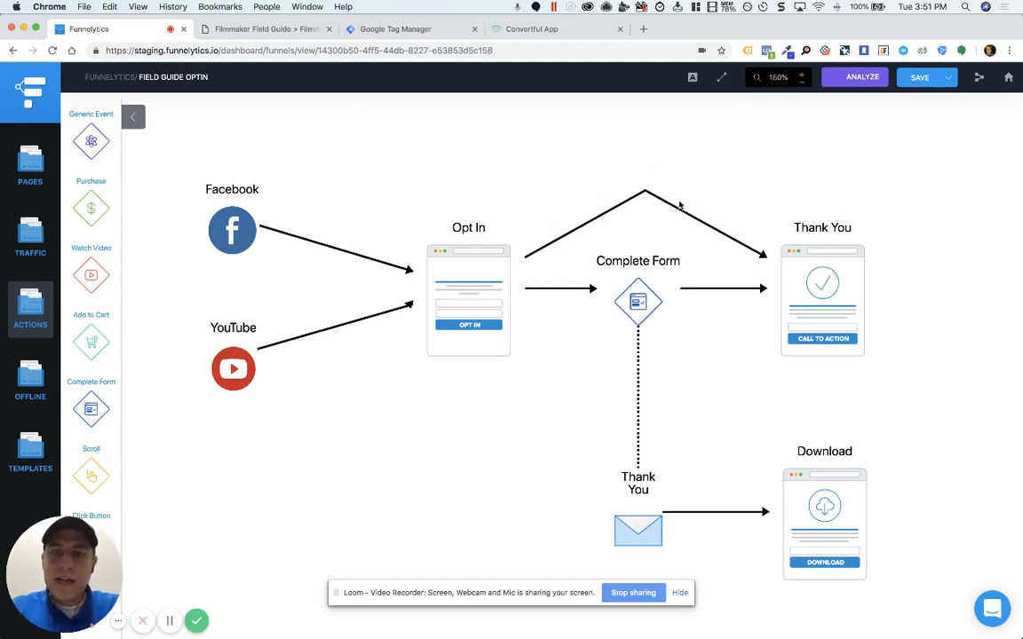
{"action": "left_click", "coordinate": [559, 236]}
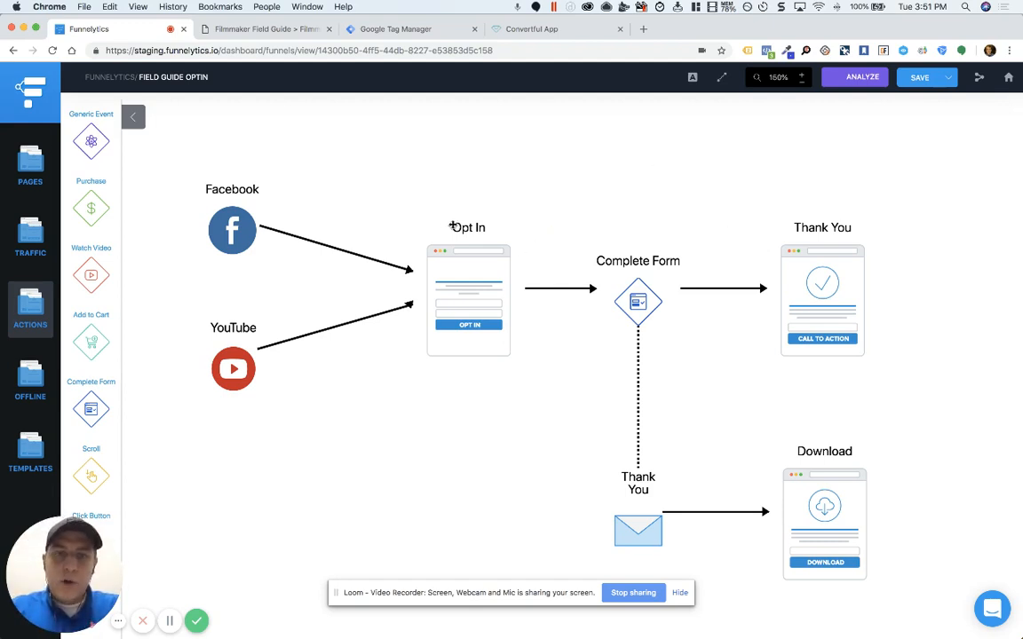
- On the Filmmaker Field Guide page, open the free PDF download form, submit it empty and close it
{"action": "left_click", "coordinate": [229, 30]}
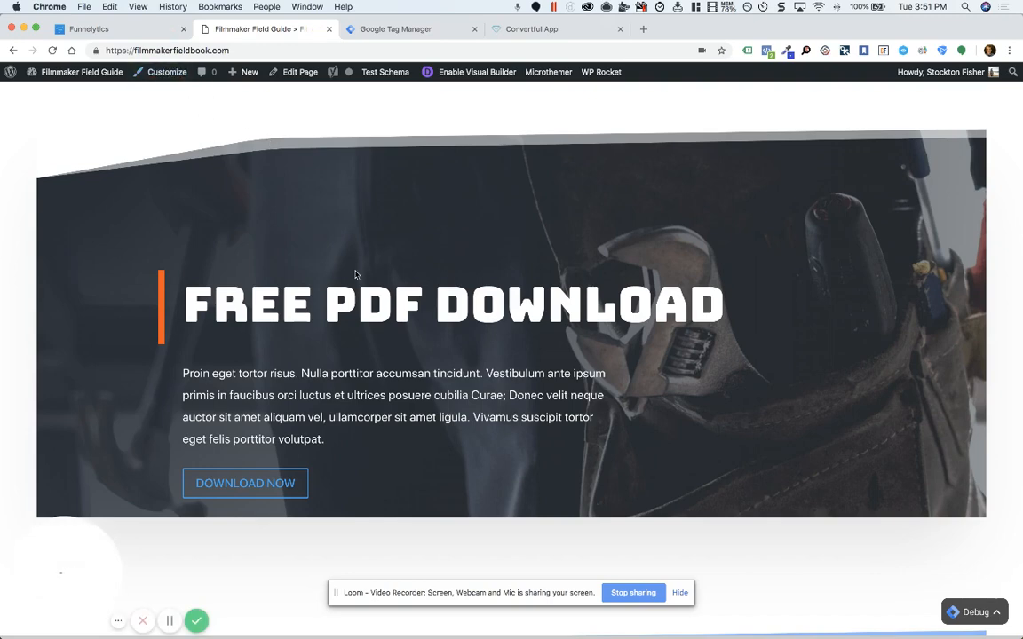
{"action": "scroll", "coordinate": [356, 275], "scroll_direction": "down", "scroll_amount": 1}
{"action": "scroll", "coordinate": [357, 275], "scroll_direction": "up", "scroll_amount": 1}
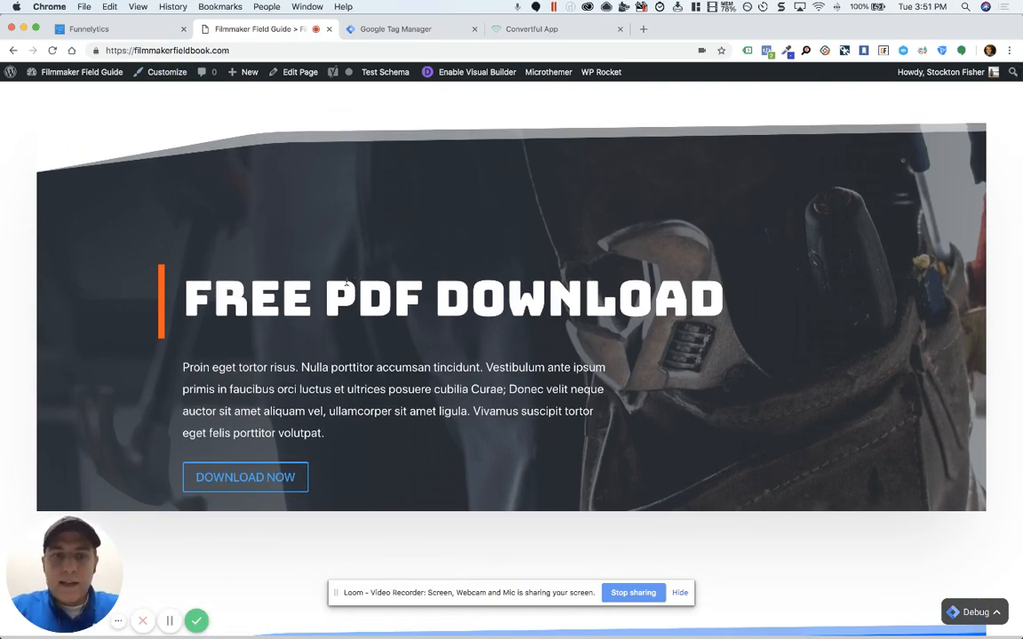
{"action": "left_click", "coordinate": [225, 477]}
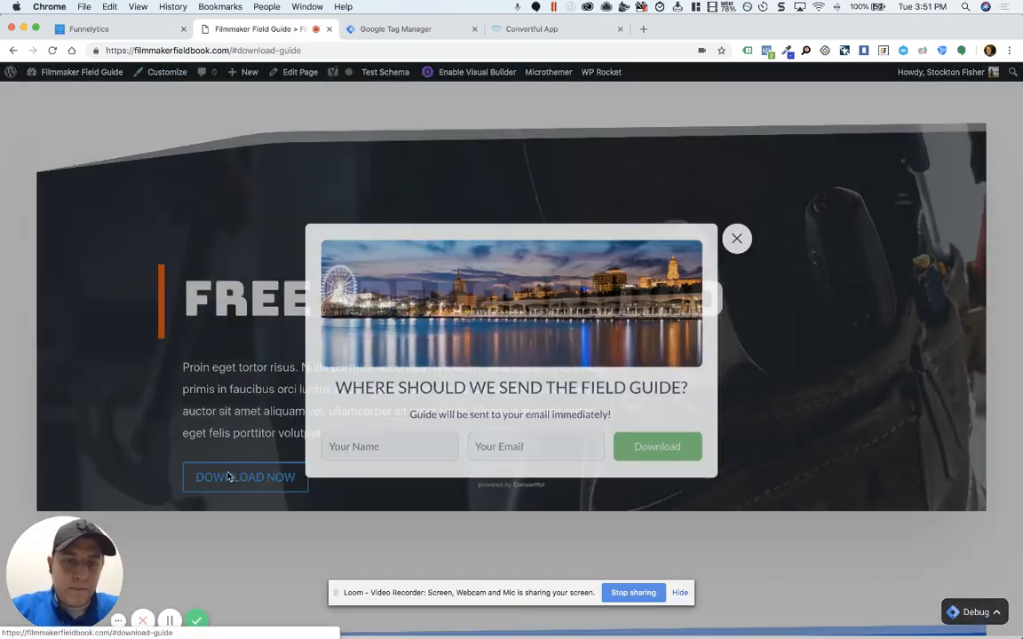
{"action": "left_click", "coordinate": [421, 458]}
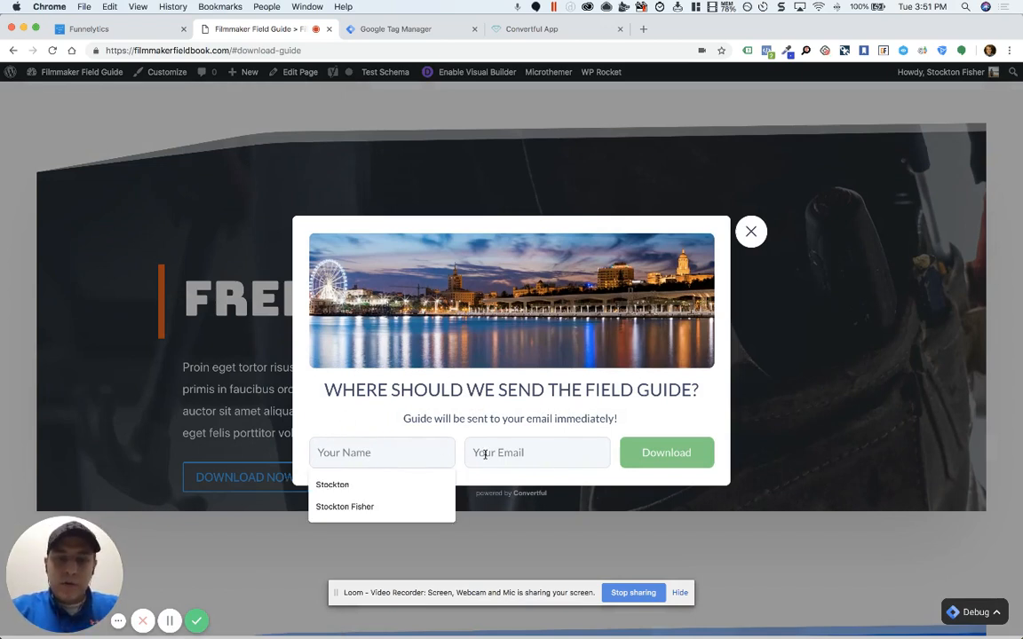
{"action": "left_click", "coordinate": [686, 462]}
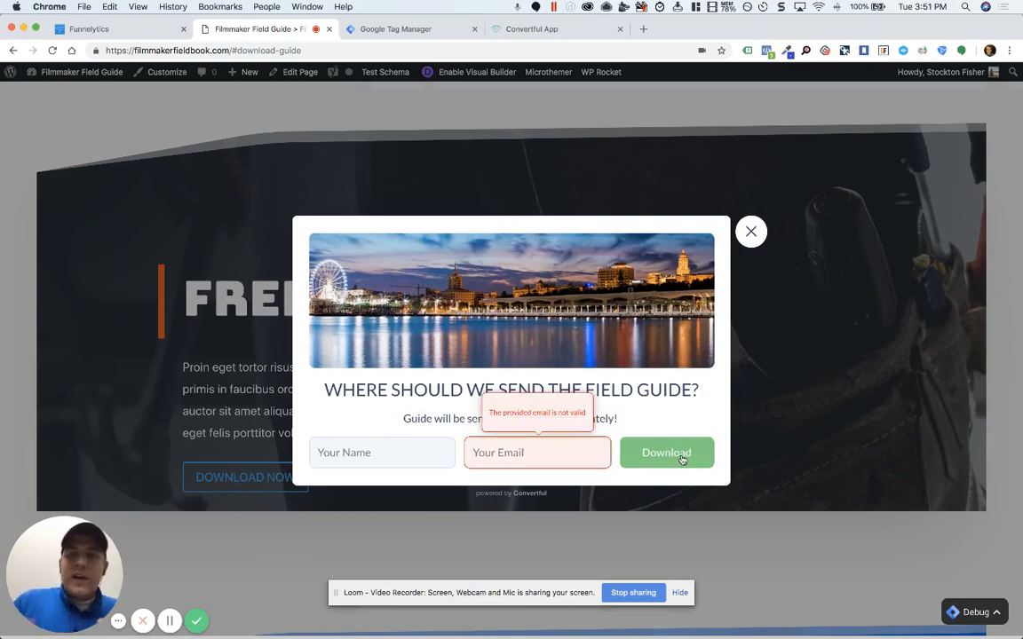
{"action": "left_click", "coordinate": [752, 233]}
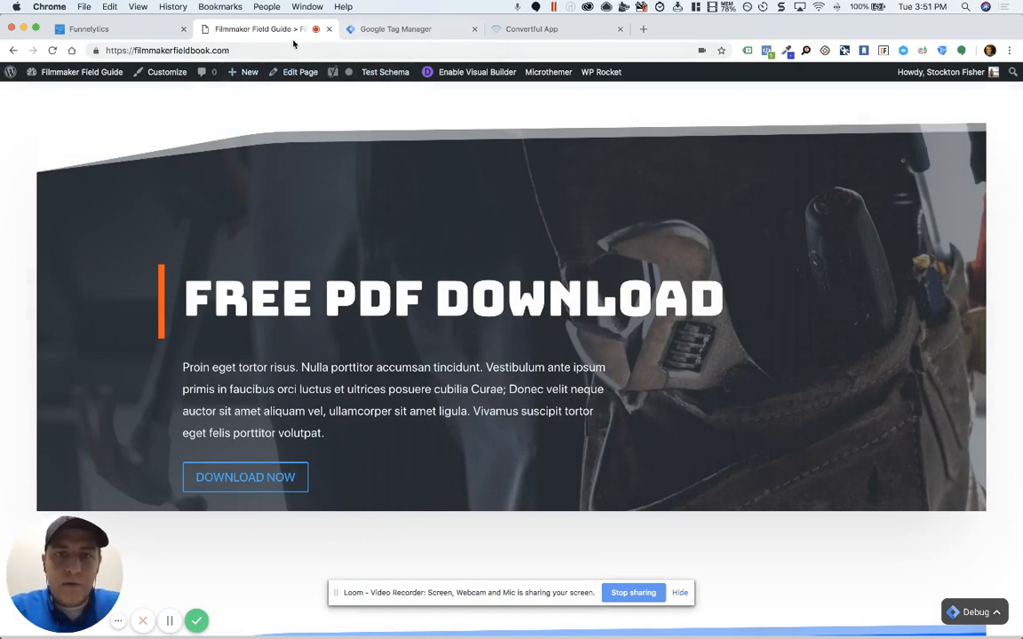
- In Convertful, open the Download button's On Submit Actions and enlarge the Execute JavaScript editor
{"action": "left_click", "coordinate": [584, 32]}
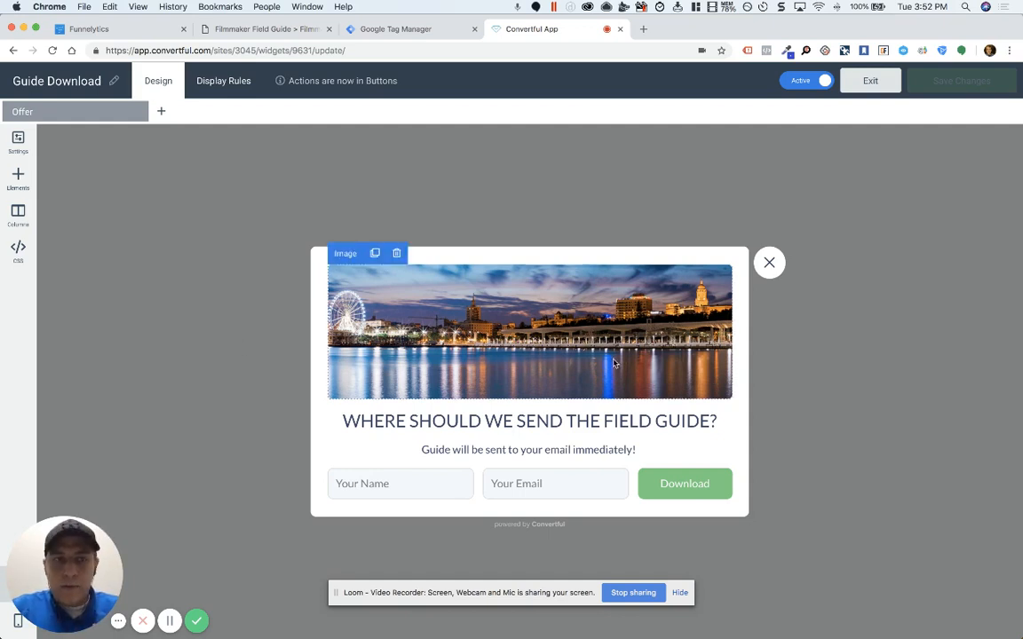
{"action": "left_click", "coordinate": [683, 490]}
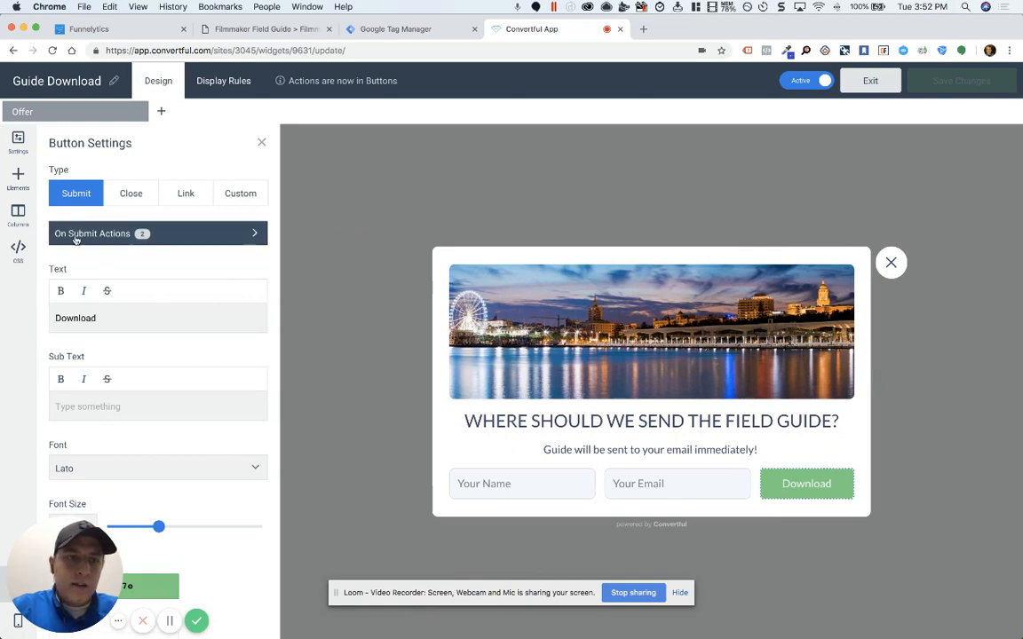
{"action": "left_click", "coordinate": [187, 235]}
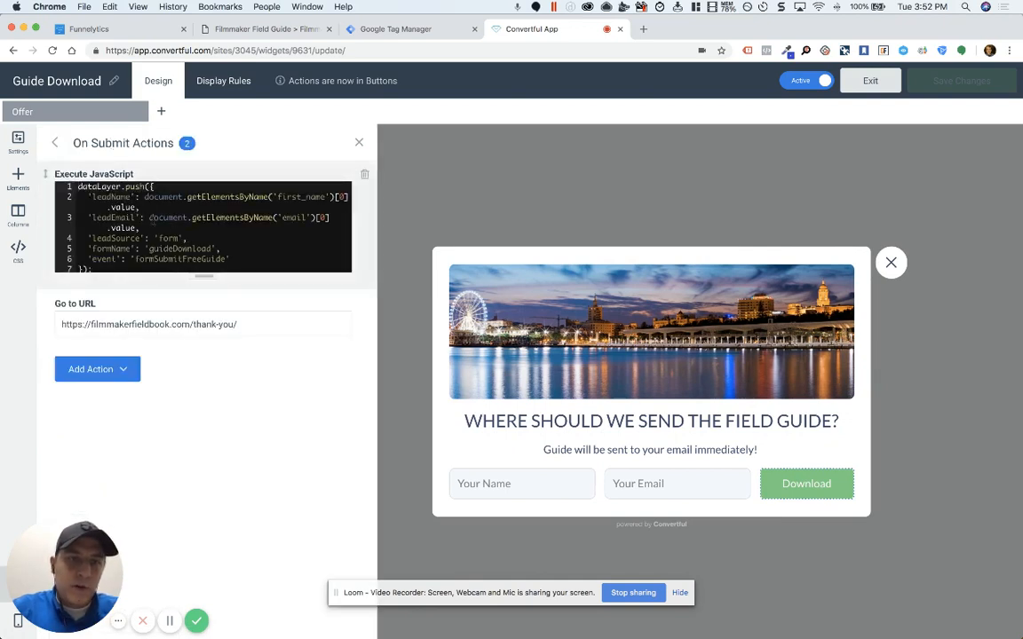
{"action": "left_click_drag", "start_coordinate": [198, 276], "coordinate": [201, 347]}
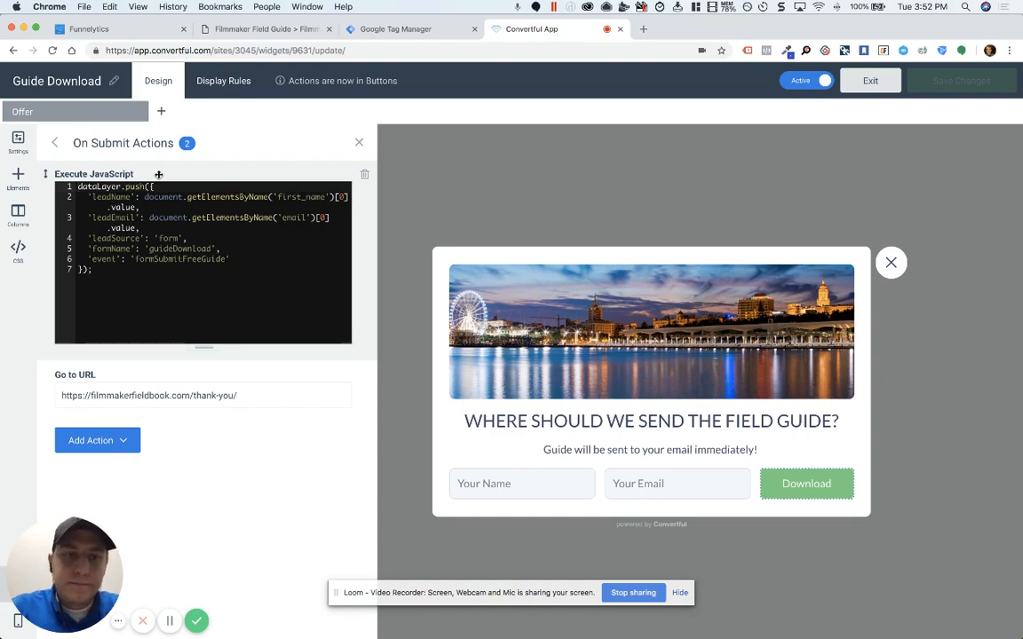
- Delete the leadName, leadEmail, leadSource and formName lines from the dataLayer.push code, including the leftover blank line
{"action": "left_click_drag", "start_coordinate": [222, 249], "coordinate": [62, 197]}
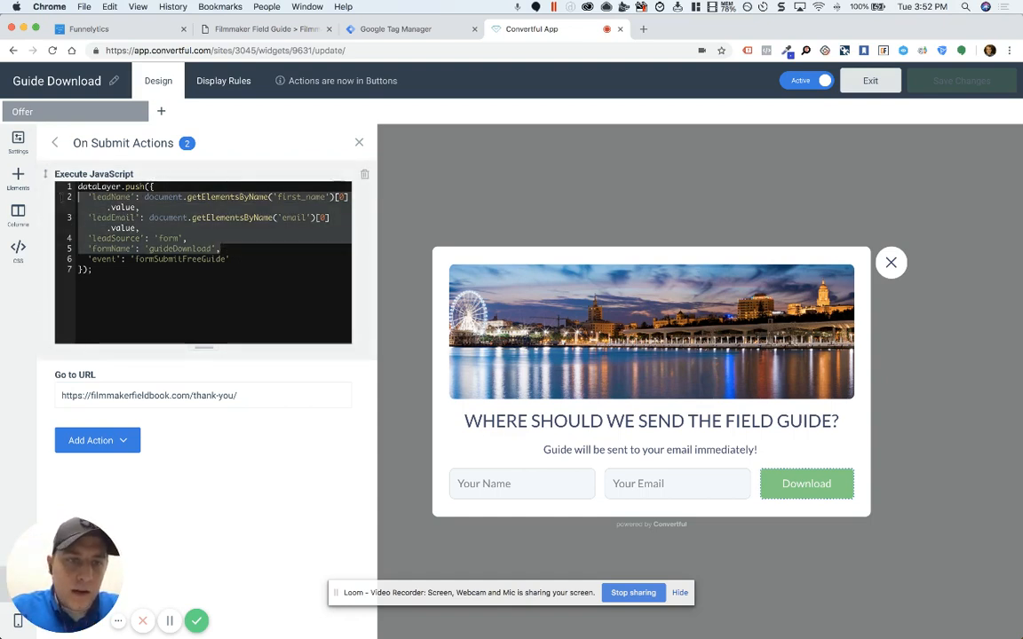
{"action": "key", "text": "BackSpace"}
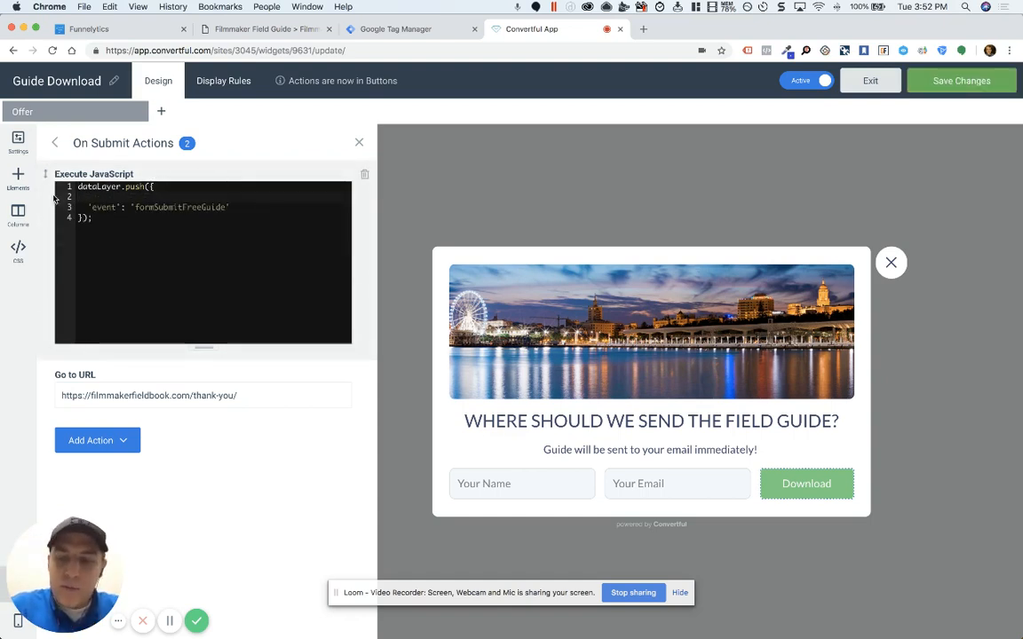
{"action": "key", "text": "BackSpace"}
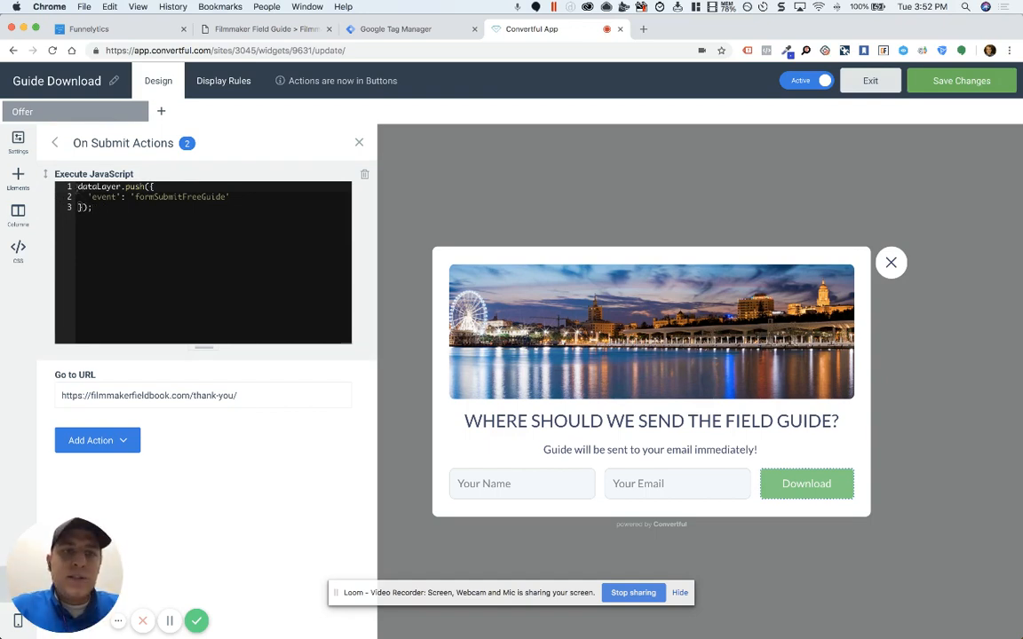
- Examine the dataLayer.push call and its event key in the on-submit JavaScript
{"action": "left_click_drag", "start_coordinate": [77, 186], "coordinate": [155, 186]}
{"action": "left_click", "coordinate": [154, 186]}
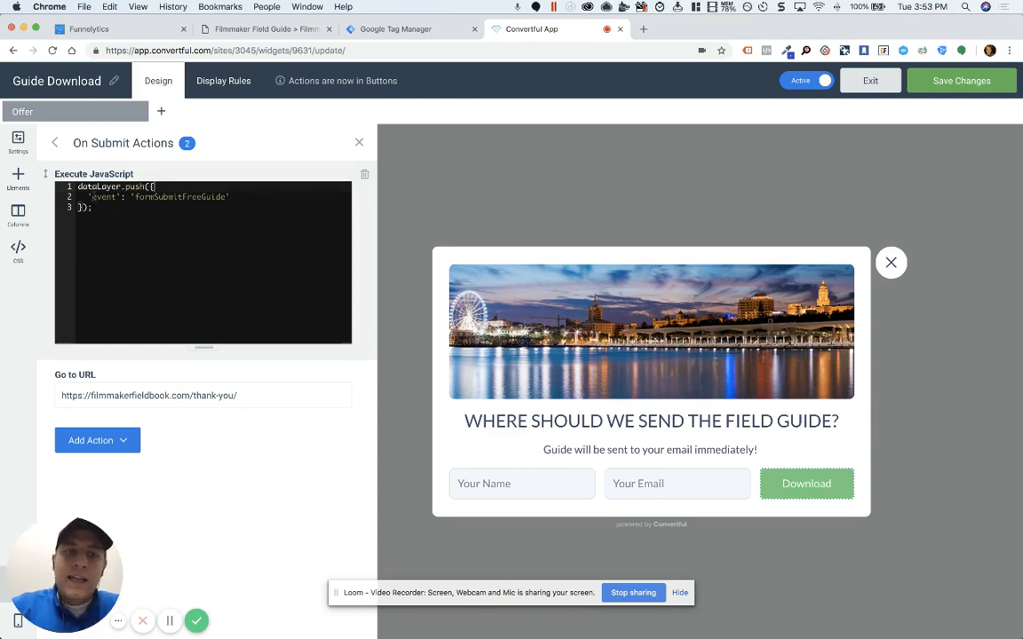
{"action": "left_click_drag", "start_coordinate": [91, 196], "coordinate": [112, 196]}
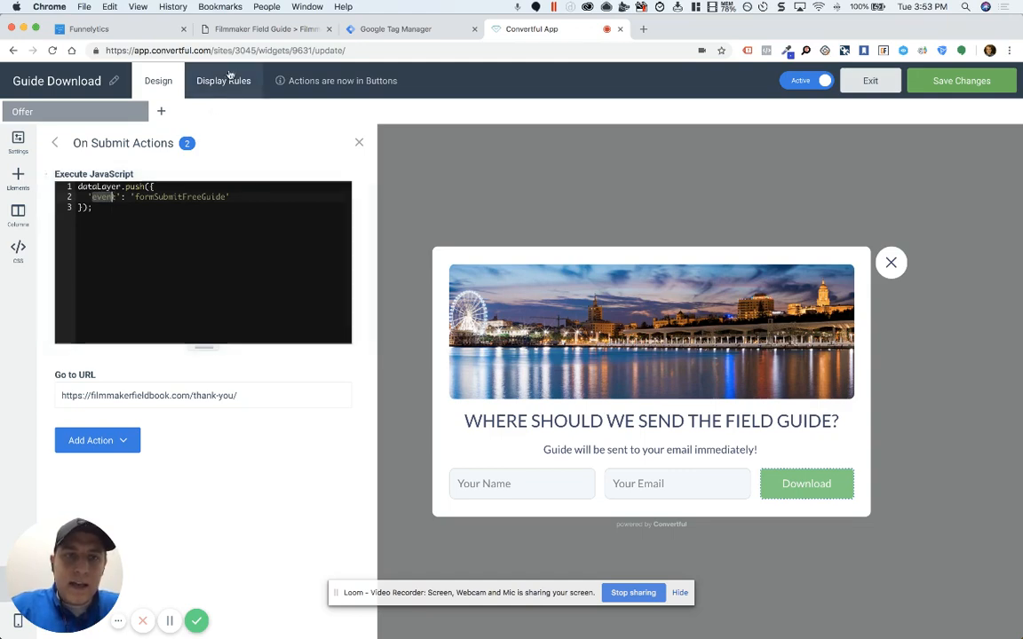
- On the Filmmaker Field Guide page, inspect the Page View, fbLoaded and plyLoaded events in the Google Tag Manager preview
{"action": "left_click", "coordinate": [296, 32]}
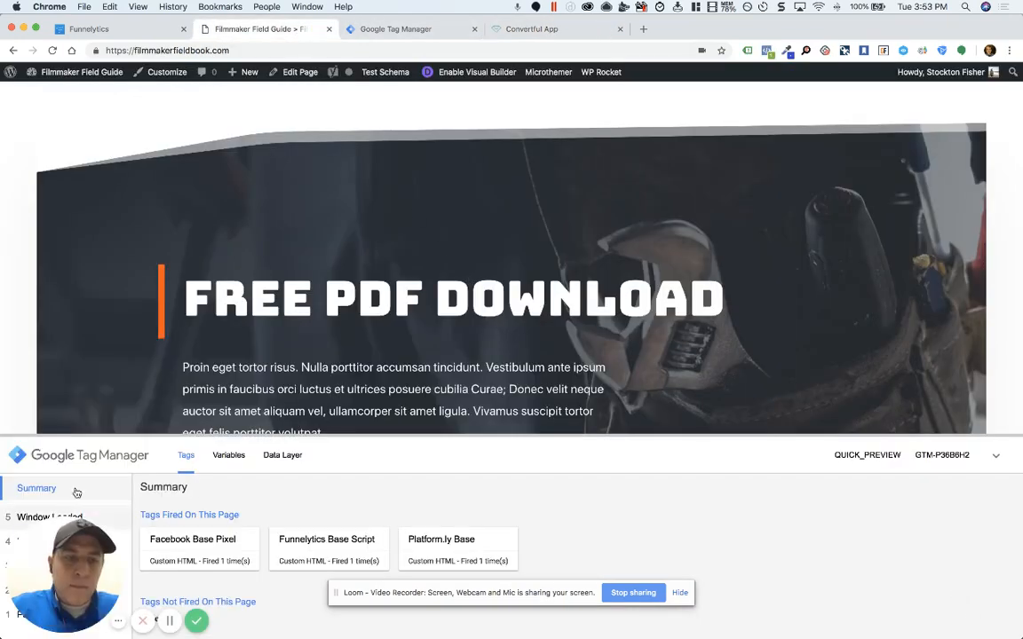
{"action": "left_click_drag", "start_coordinate": [146, 544], "coordinate": [938, 557]}
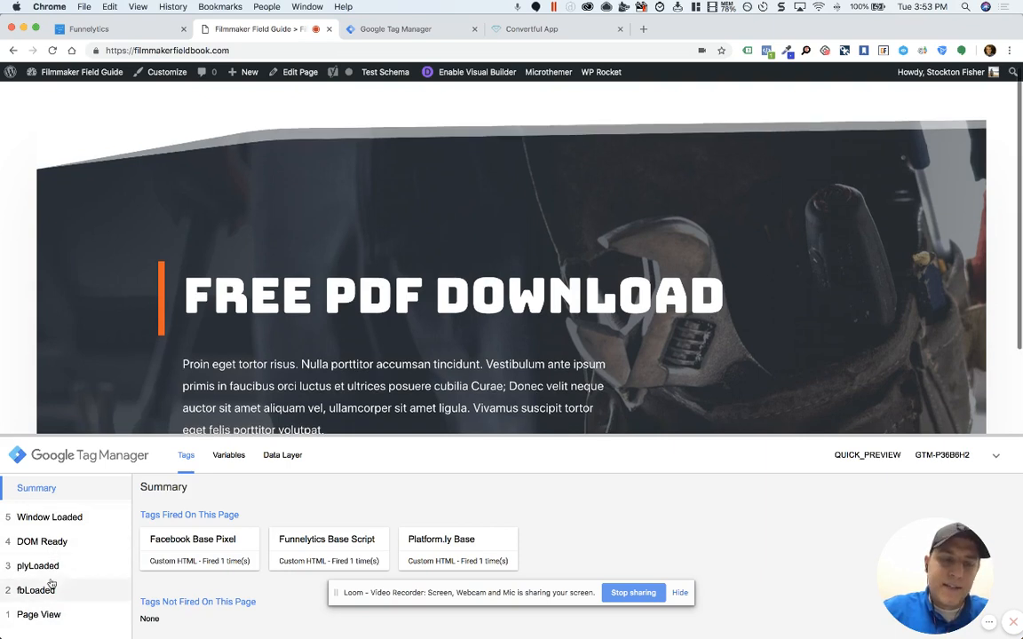
{"action": "left_click", "coordinate": [42, 621]}
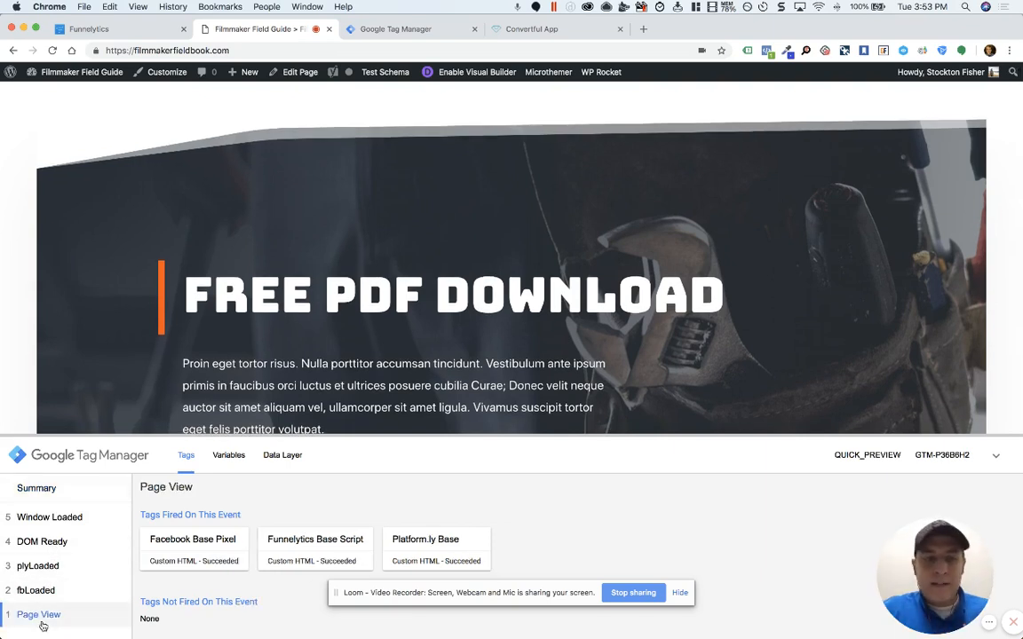
{"action": "left_click", "coordinate": [40, 592]}
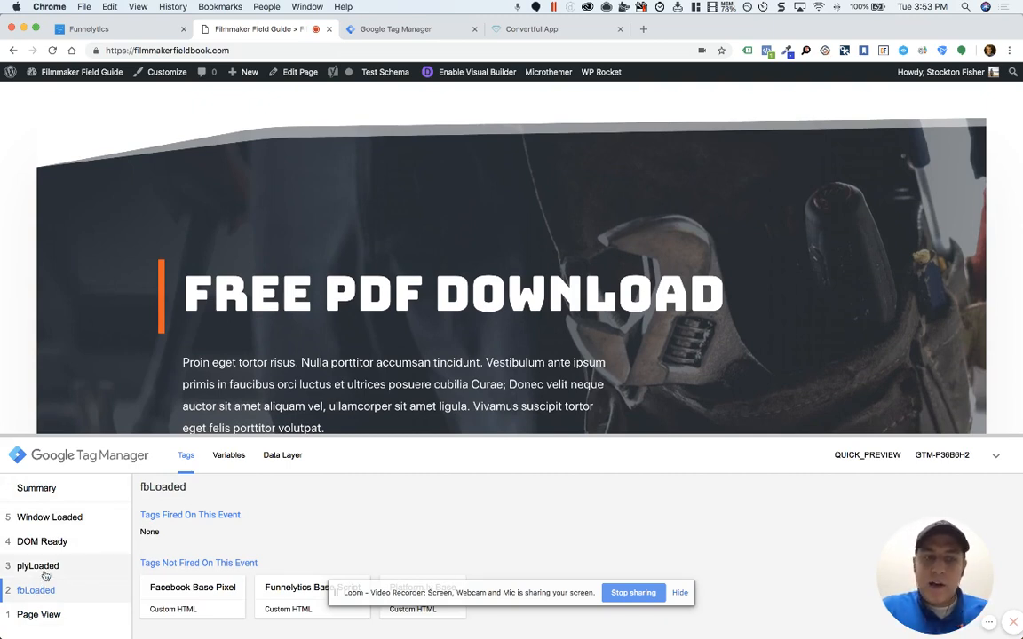
{"action": "left_click", "coordinate": [43, 568]}
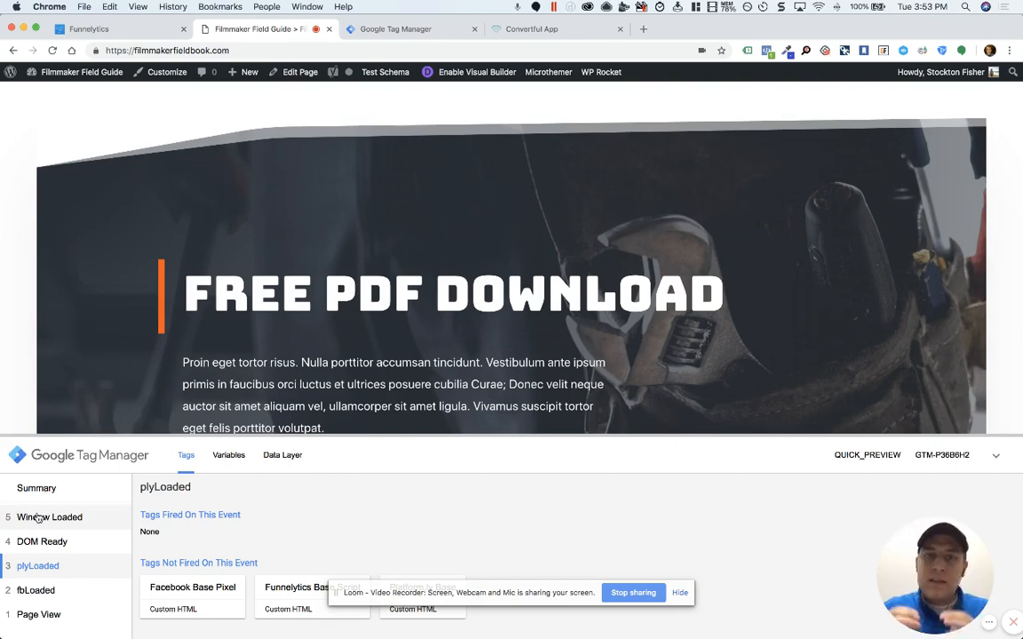
- Back in Convertful, review the on-submit script's dataLayer.push call, event key and formSubmitFreeGuide value
{"action": "left_click", "coordinate": [524, 28]}
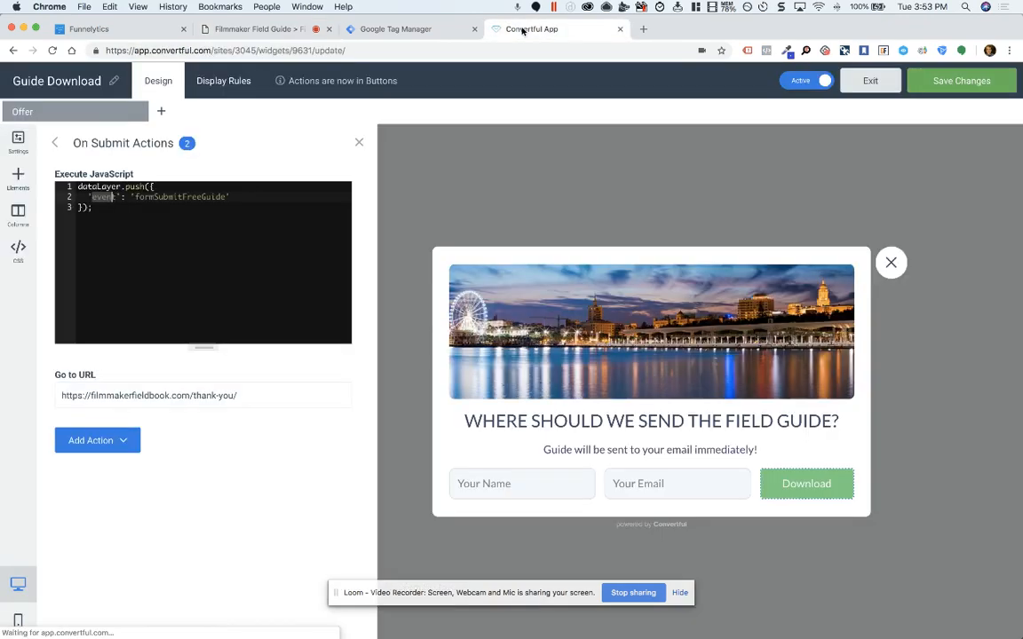
{"action": "left_click_drag", "start_coordinate": [101, 209], "coordinate": [58, 174]}
{"action": "left_click", "coordinate": [110, 207]}
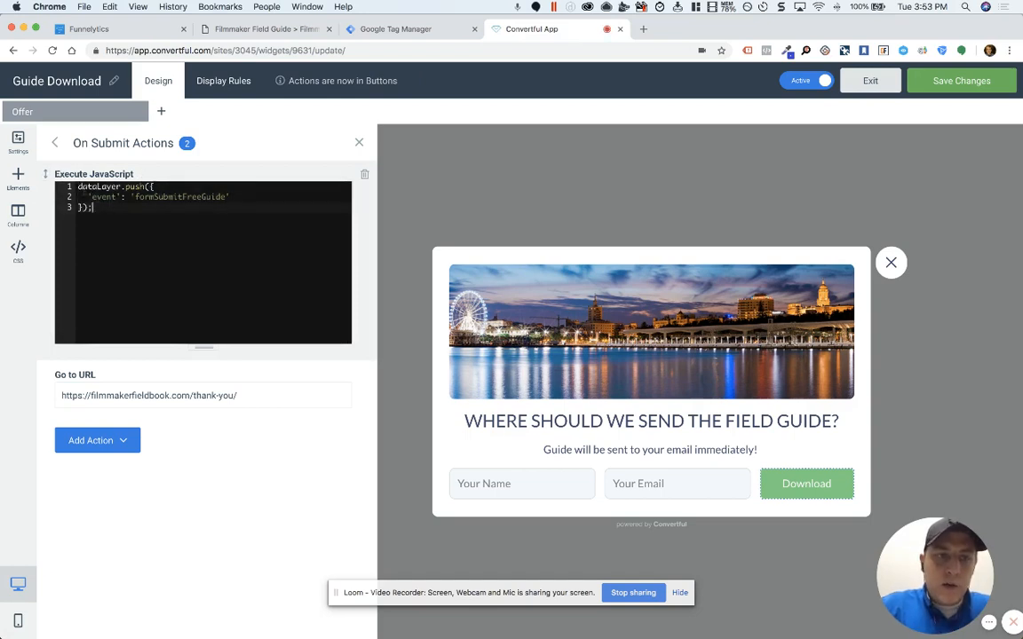
{"action": "left_click_drag", "start_coordinate": [78, 186], "coordinate": [149, 186]}
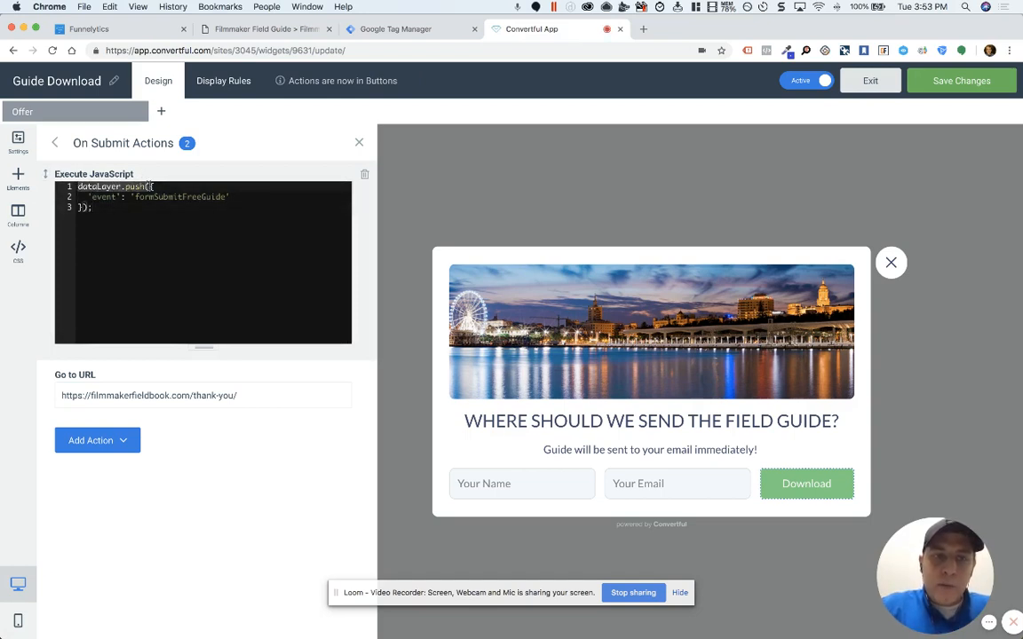
{"action": "left_click", "coordinate": [150, 186]}
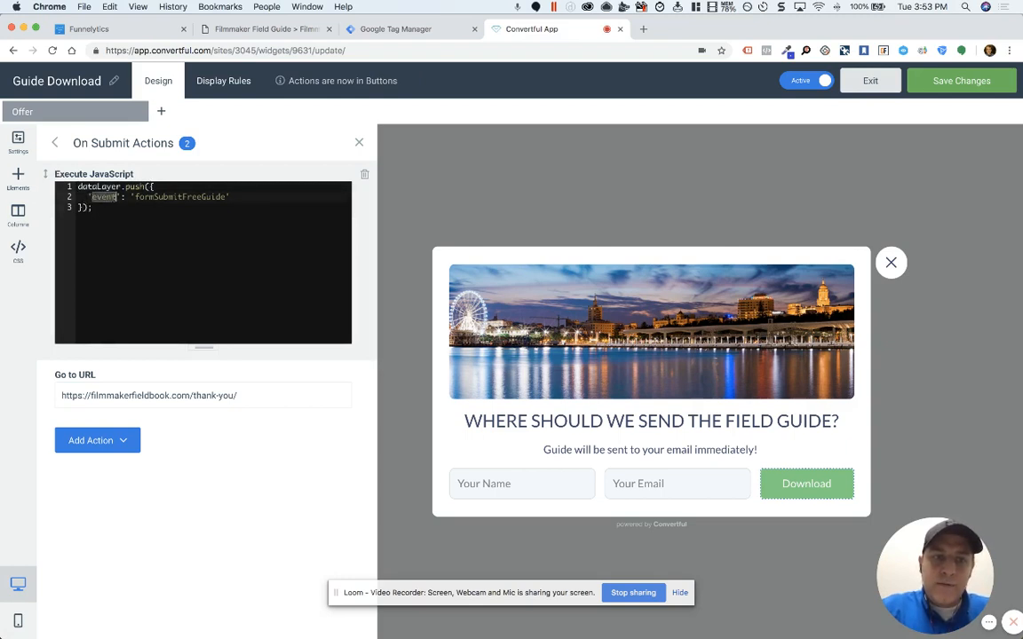
{"action": "left_click_drag", "start_coordinate": [135, 196], "coordinate": [226, 196]}
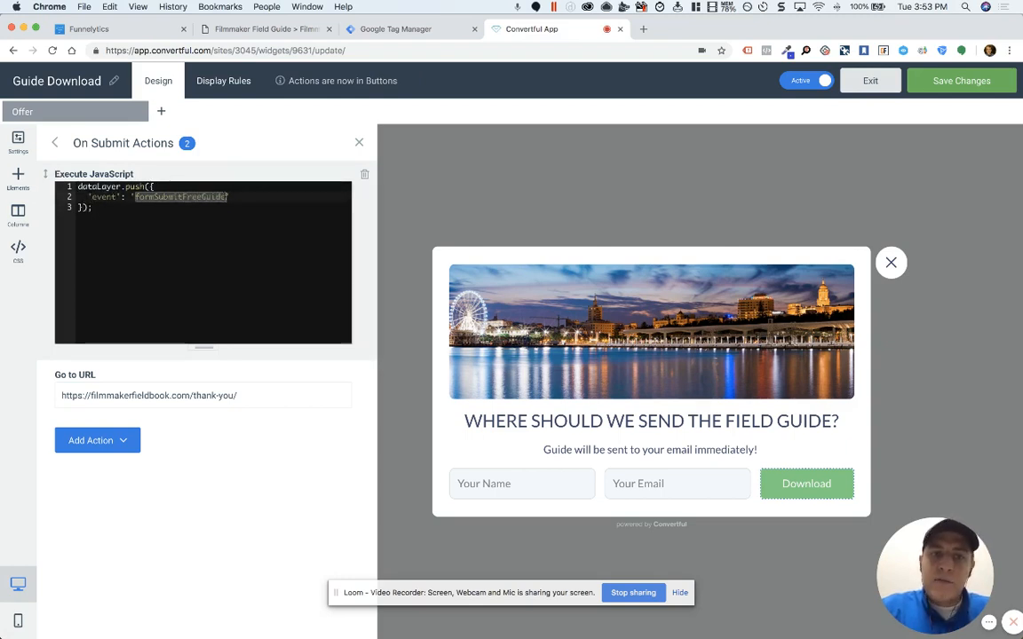
{"action": "left_click", "coordinate": [227, 196]}
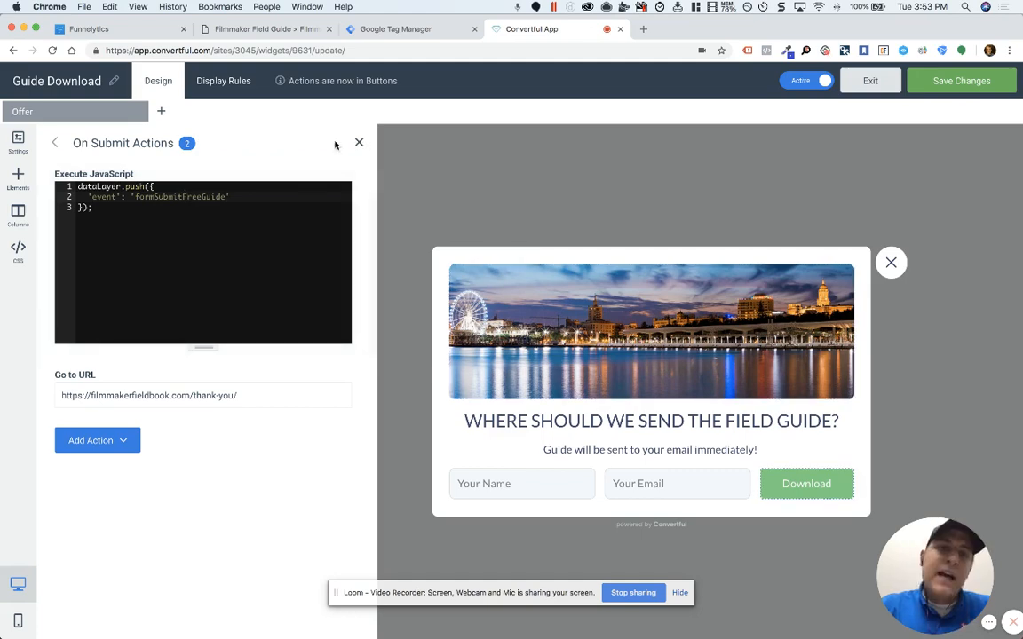
- Save the Guide Download pop-up's changes in Convertful and return to the Filmmaker Field Guide page
{"action": "left_click", "coordinate": [263, 28]}
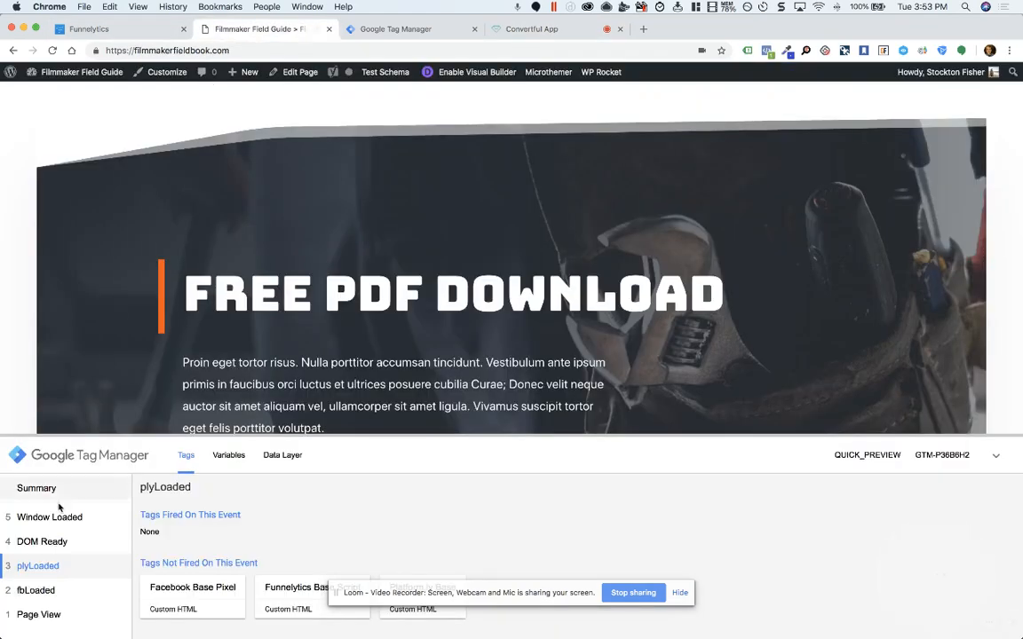
{"action": "left_click", "coordinate": [516, 29]}
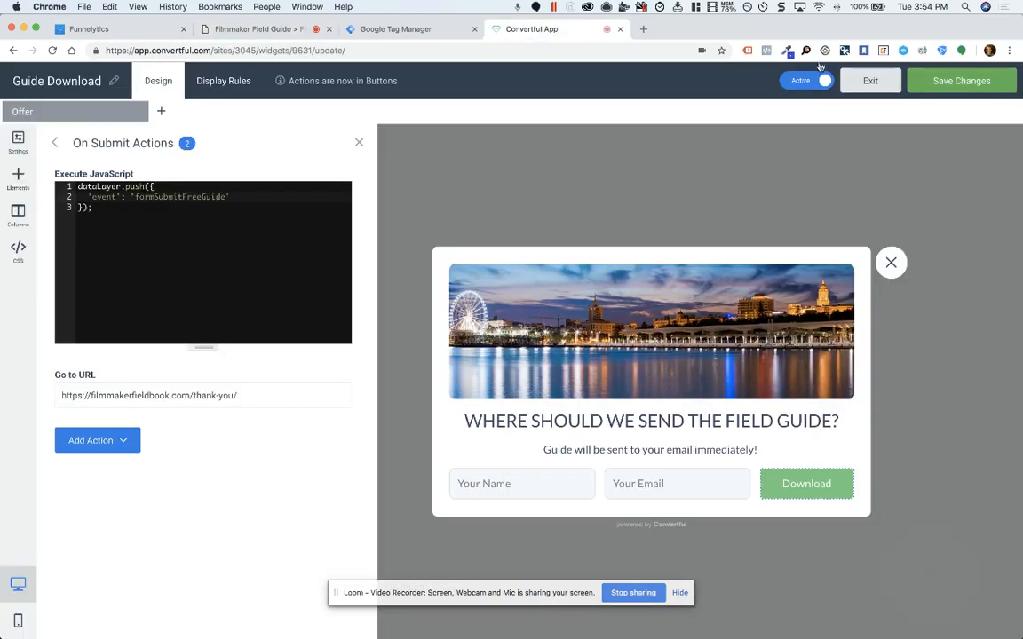
{"action": "left_click", "coordinate": [968, 84]}
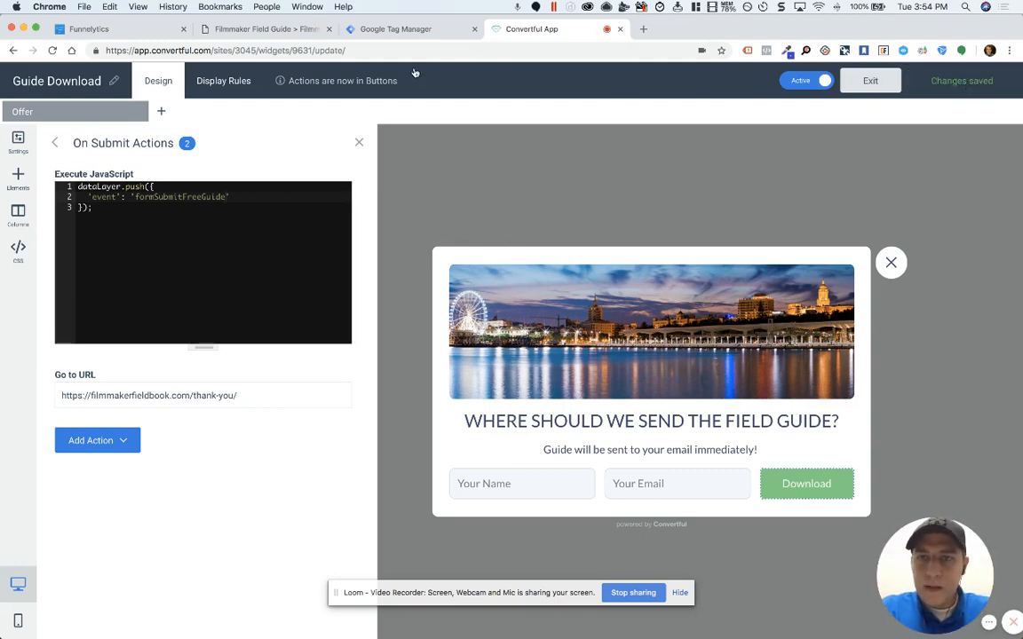
{"action": "left_click", "coordinate": [253, 30]}
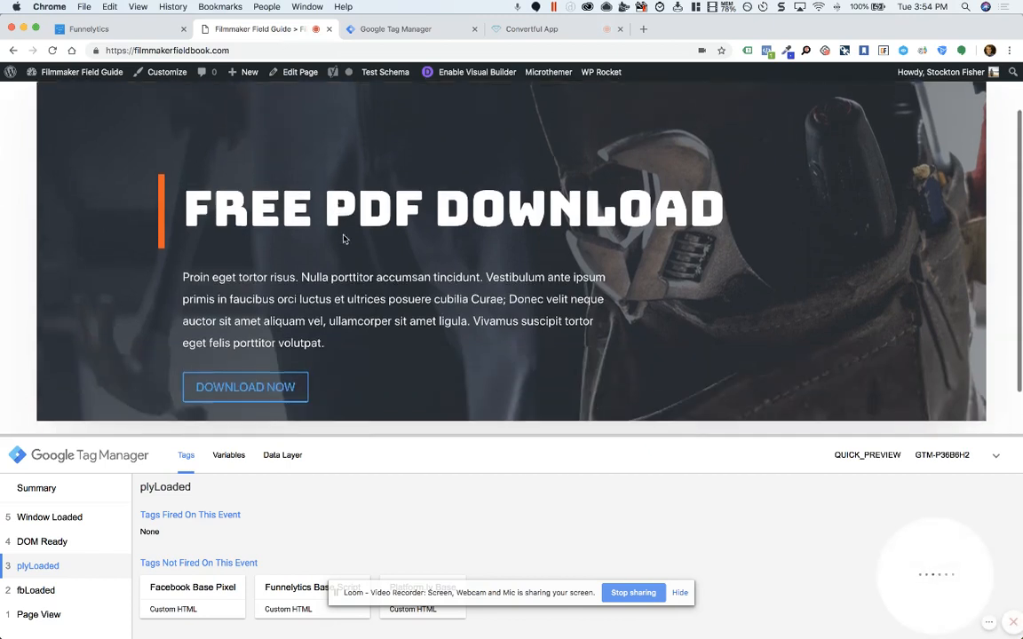
- Reload the Filmmaker Field Guide page, open the guide download pop-up and shrink the Tag Manager preview pane to reveal the whole form
{"action": "key", "text": "super+r"}
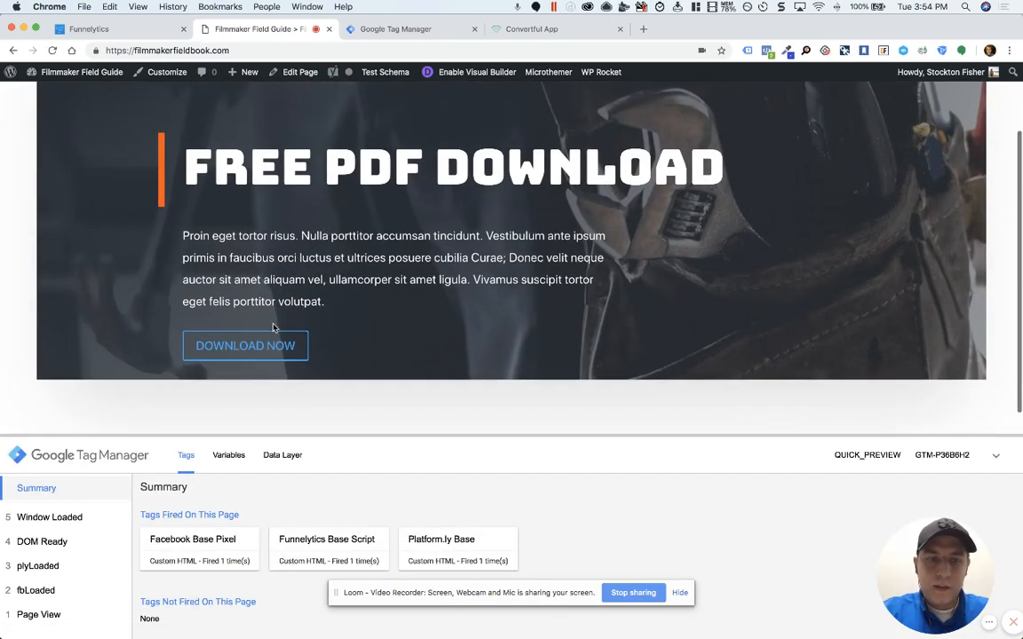
{"action": "left_click", "coordinate": [267, 346]}
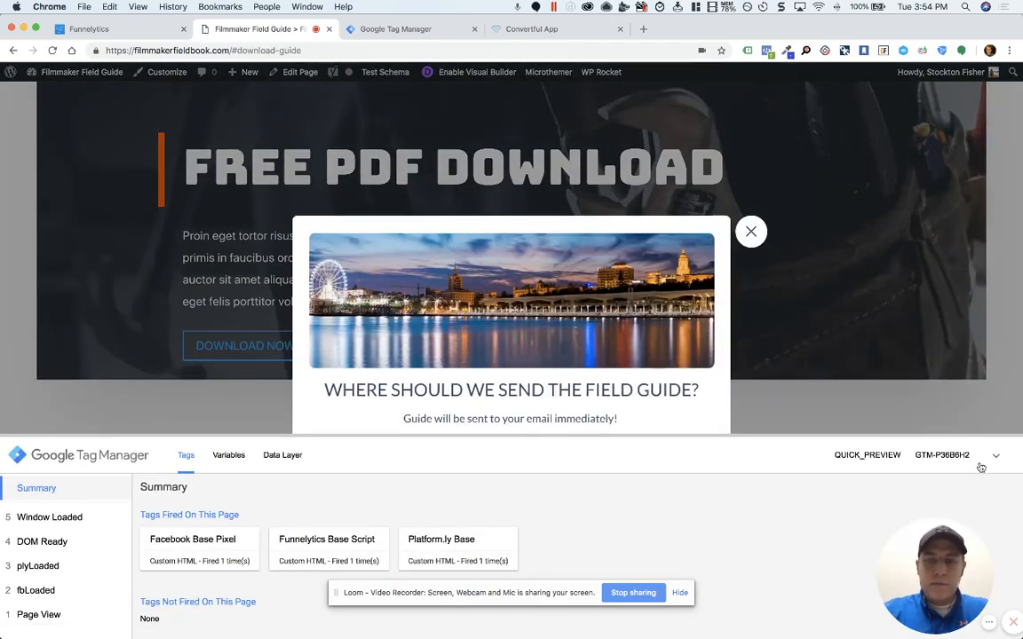
{"action": "left_click_drag", "start_coordinate": [969, 443], "coordinate": [970, 497]}
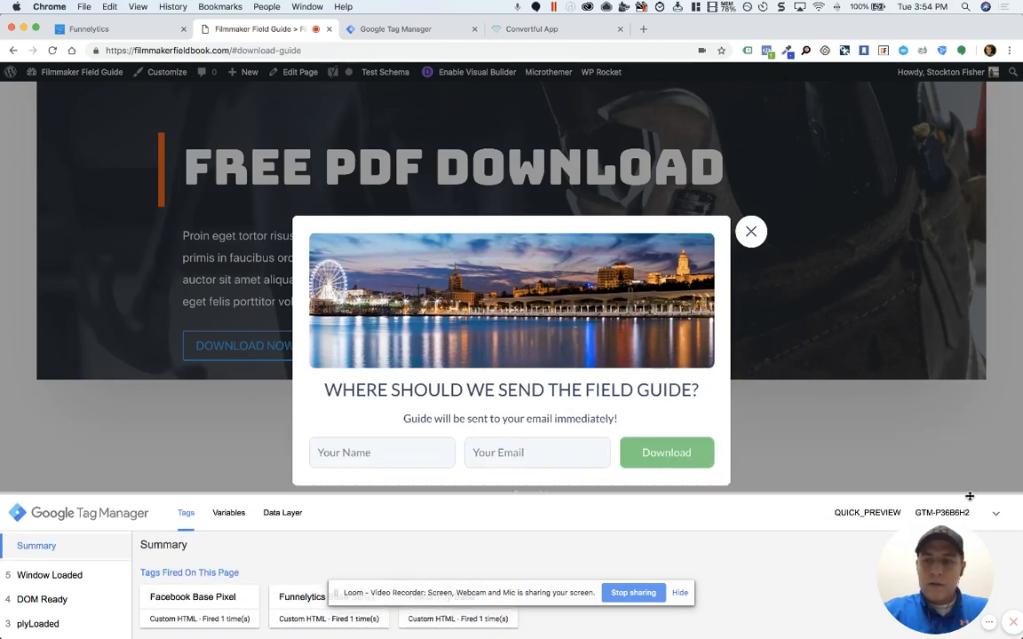
- Submit the download form with a saved full name and e-mail address, and check the formSubmitFreeGuide event in the Tag Manager preview
{"action": "left_click", "coordinate": [453, 447]}
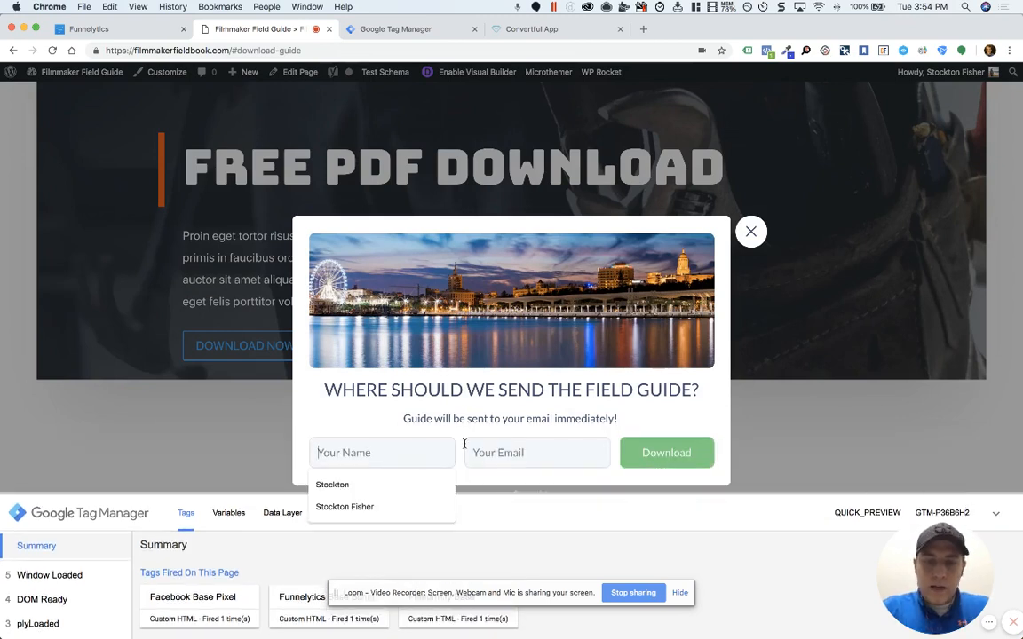
{"action": "left_click", "coordinate": [331, 507]}
{"action": "left_click", "coordinate": [475, 449]}
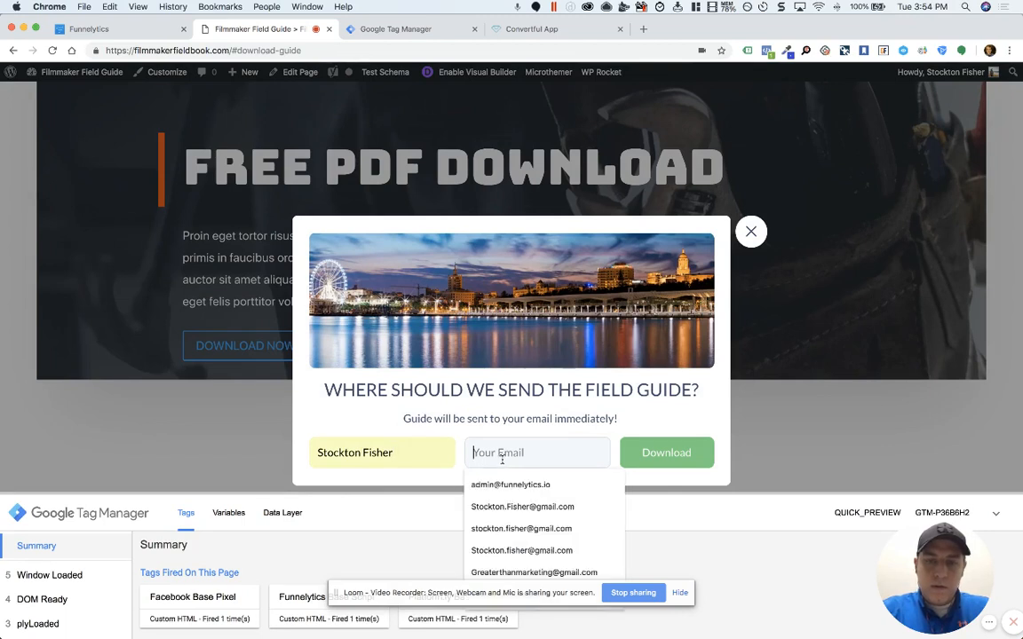
{"action": "left_click", "coordinate": [503, 501]}
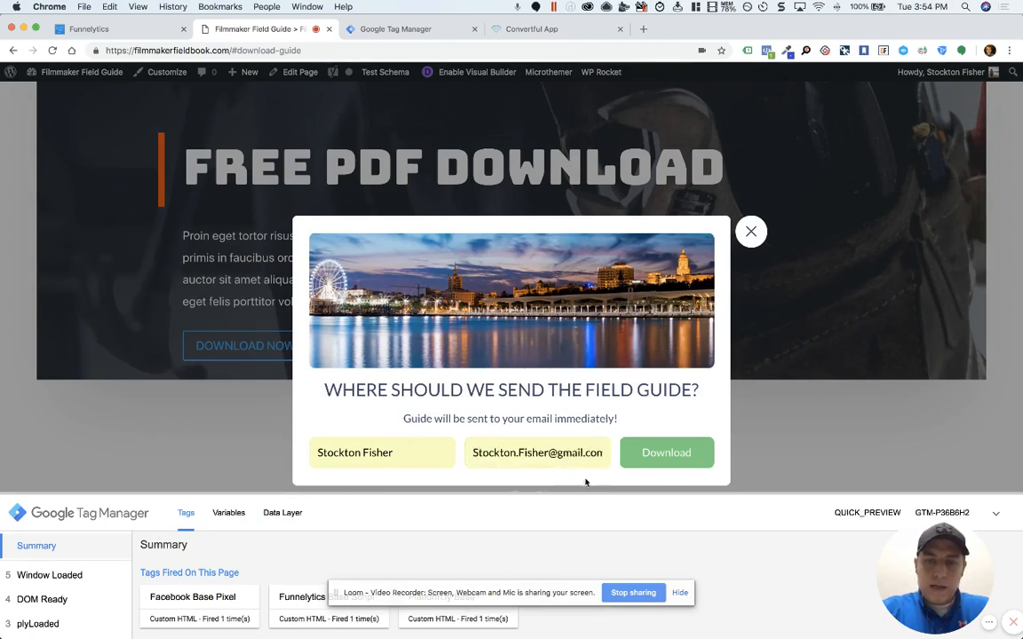
{"action": "left_click", "coordinate": [672, 455]}
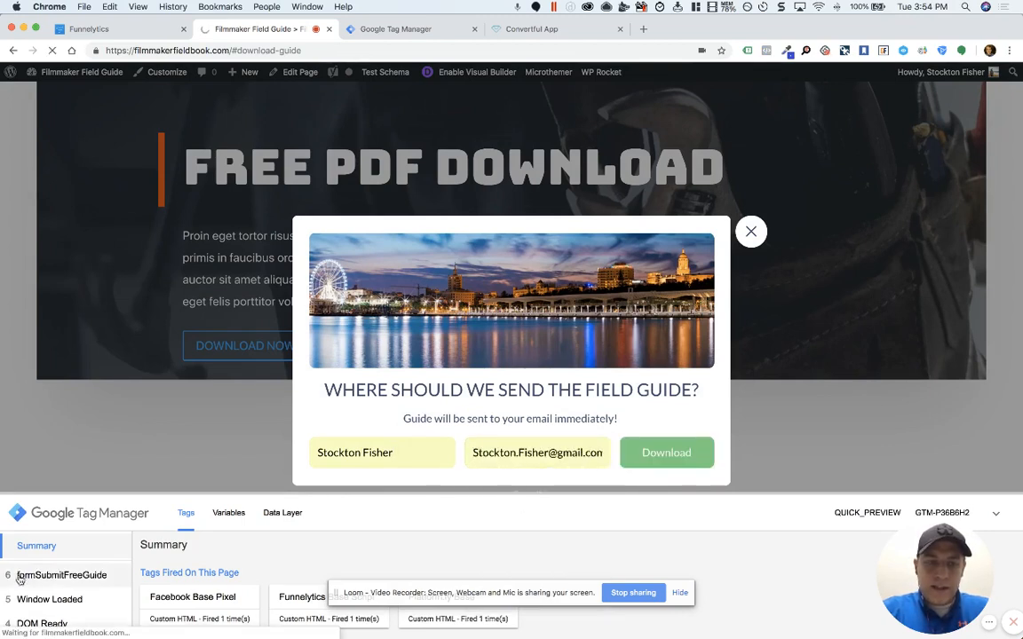
{"action": "left_click", "coordinate": [80, 577]}
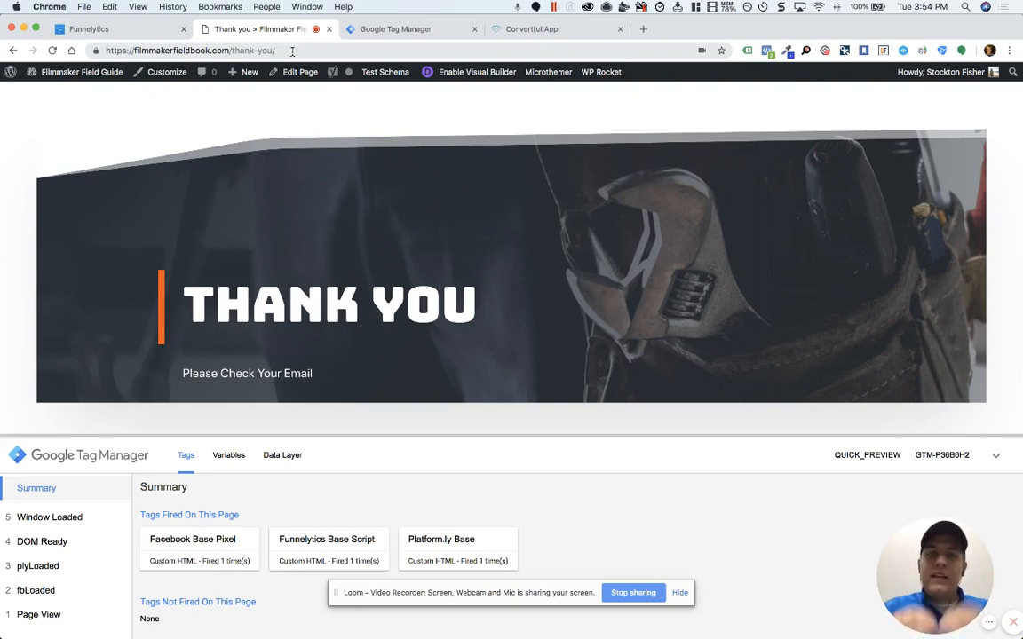
- Return from the Thank You page to the opt-in page, close its pop-up and switch to the Field Guide Optin funnel in Funnelytics
{"action": "left_click", "coordinate": [12, 51]}
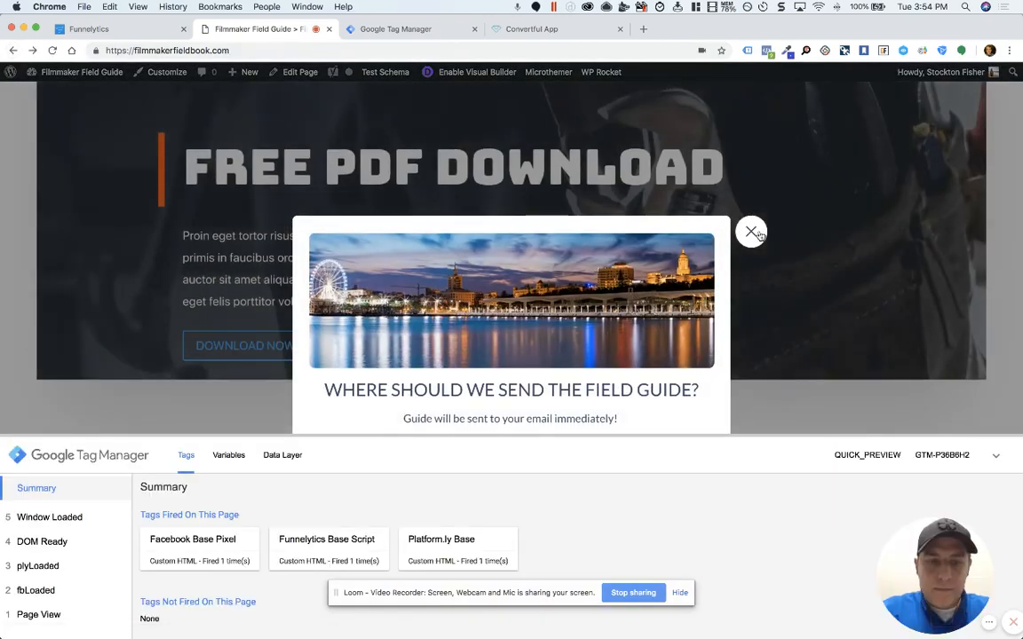
{"action": "left_click", "coordinate": [751, 233]}
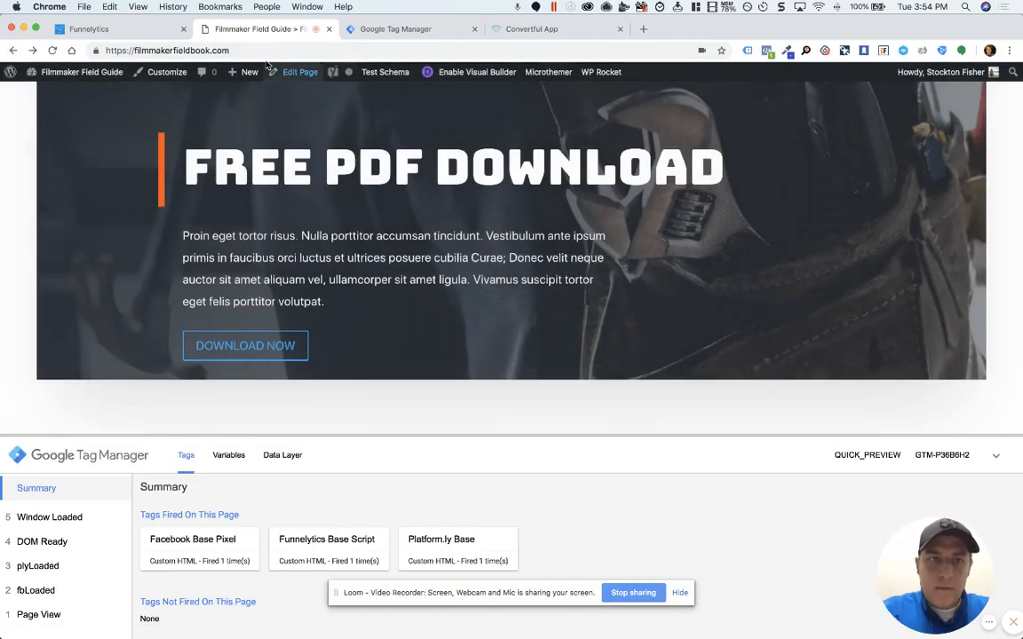
{"action": "left_click", "coordinate": [153, 34]}
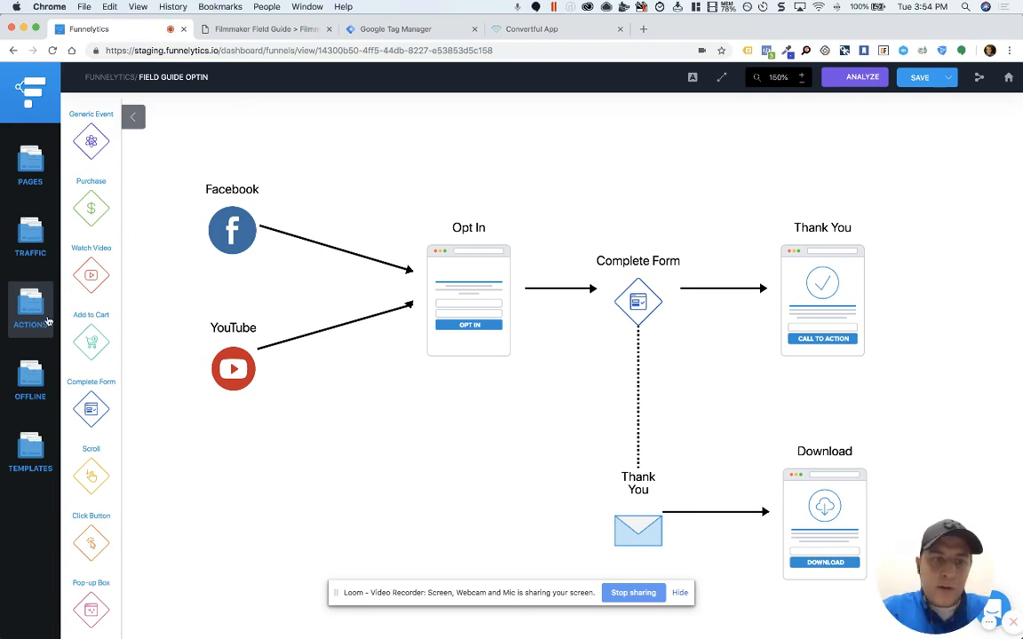
- Place an extra Complete Form action above the existing one on the canvas and delete it
{"action": "left_click_drag", "start_coordinate": [86, 411], "coordinate": [644, 187]}
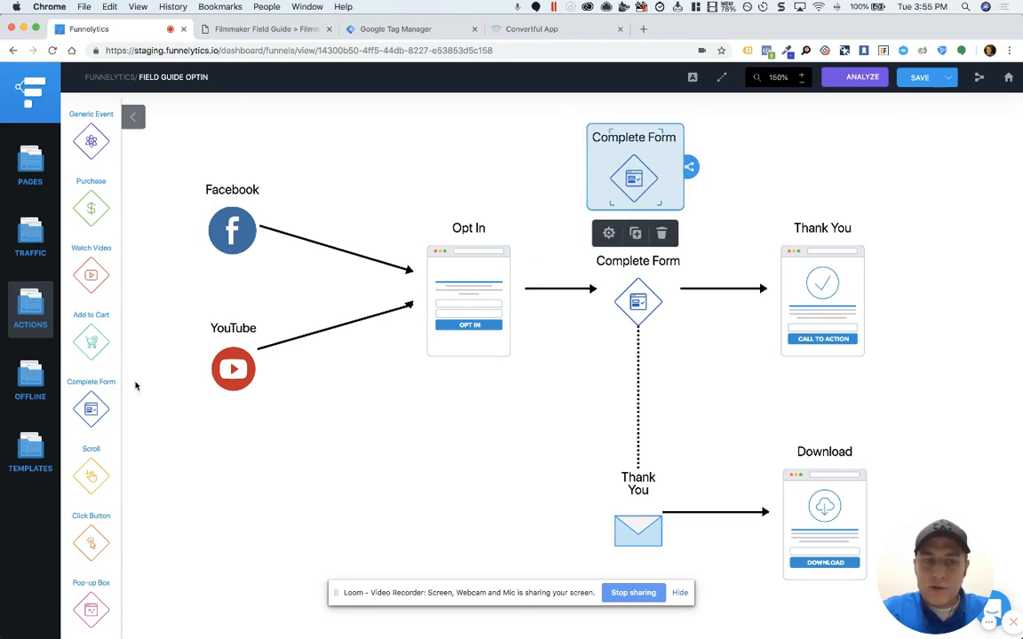
{"action": "left_click", "coordinate": [666, 229]}
- Set the existing Complete Form action's event name to complete-form-free-guide and delete its name property
{"action": "left_click", "coordinate": [638, 300]}
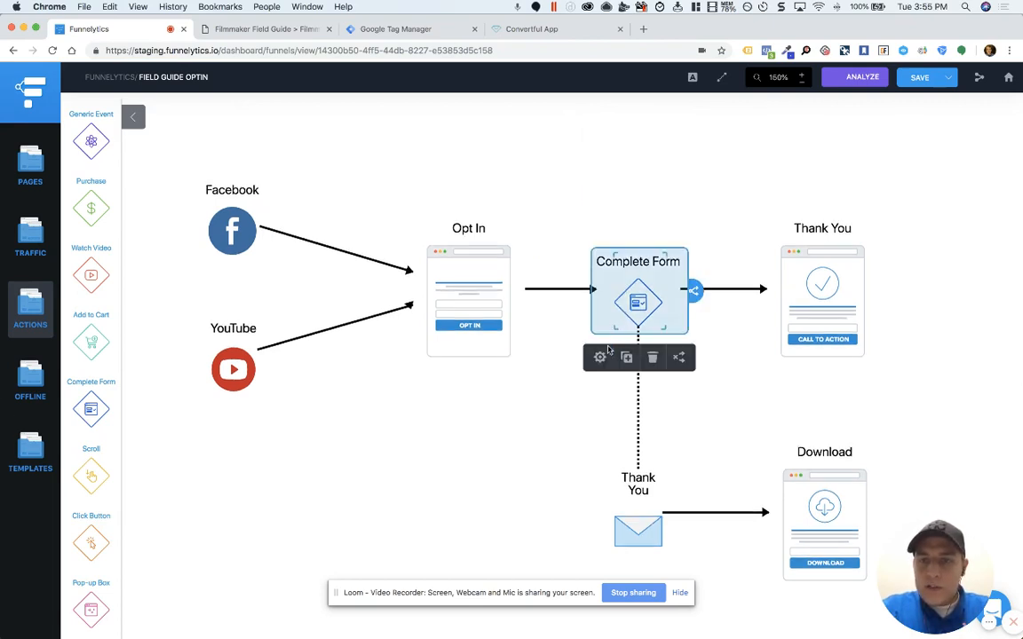
{"action": "left_click", "coordinate": [599, 359]}
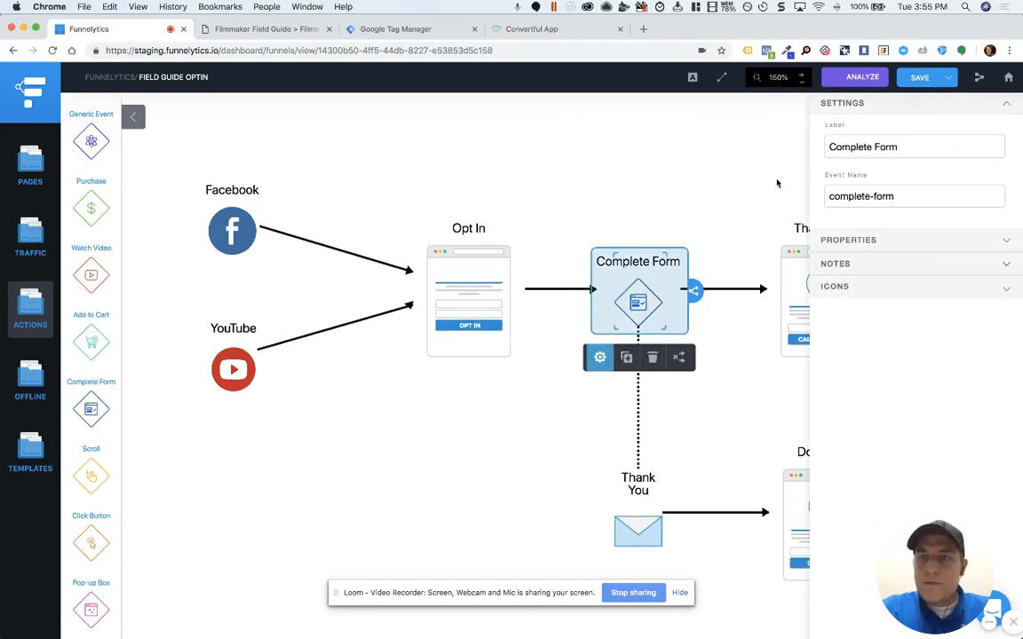
{"action": "left_click", "coordinate": [893, 239]}
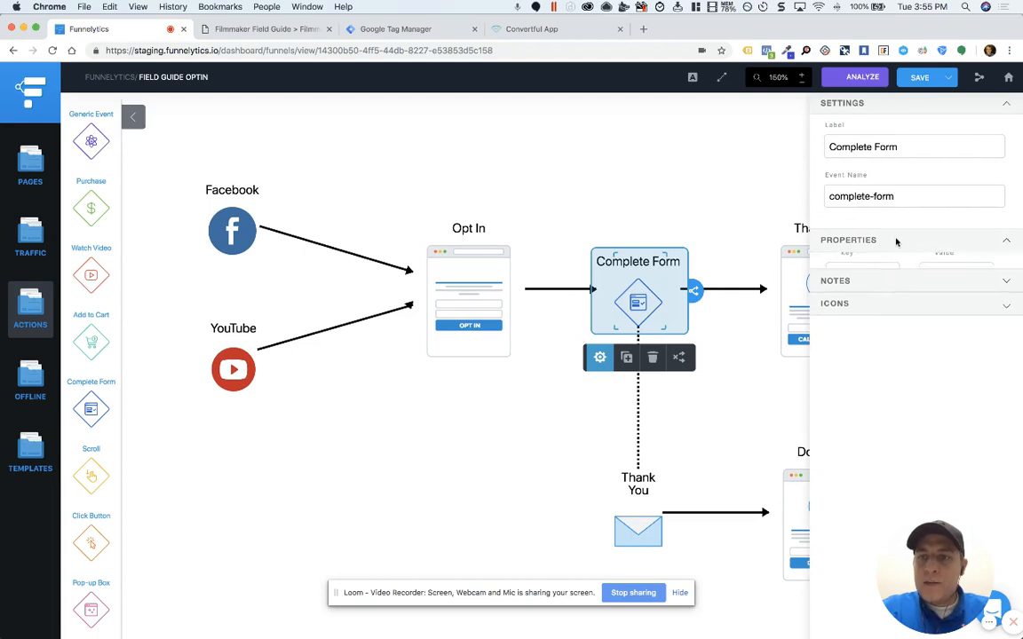
{"action": "left_click", "coordinate": [916, 193]}
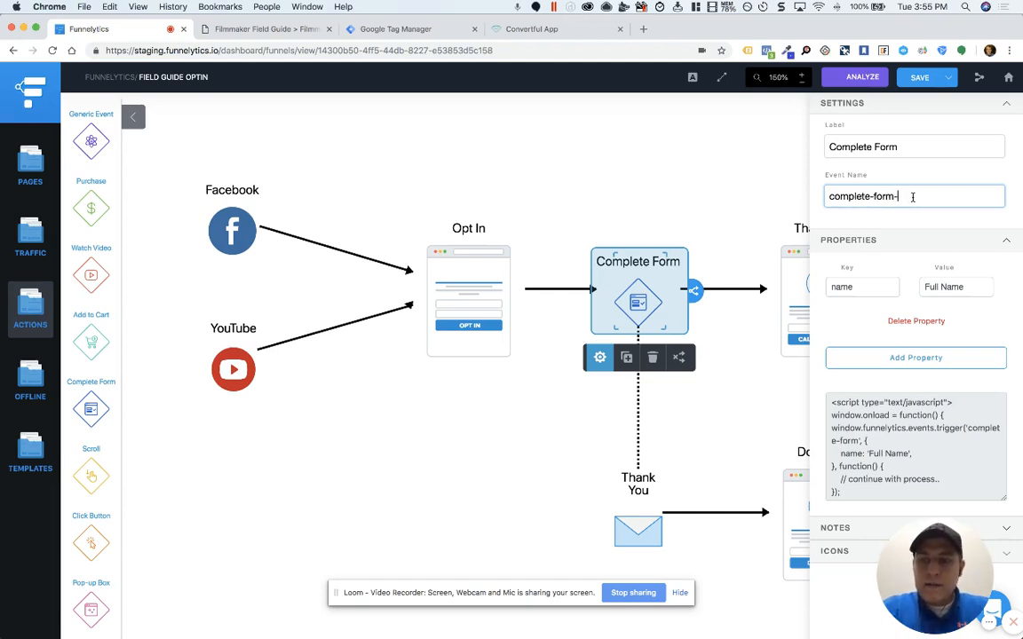
{"action": "type", "text": "-free"}
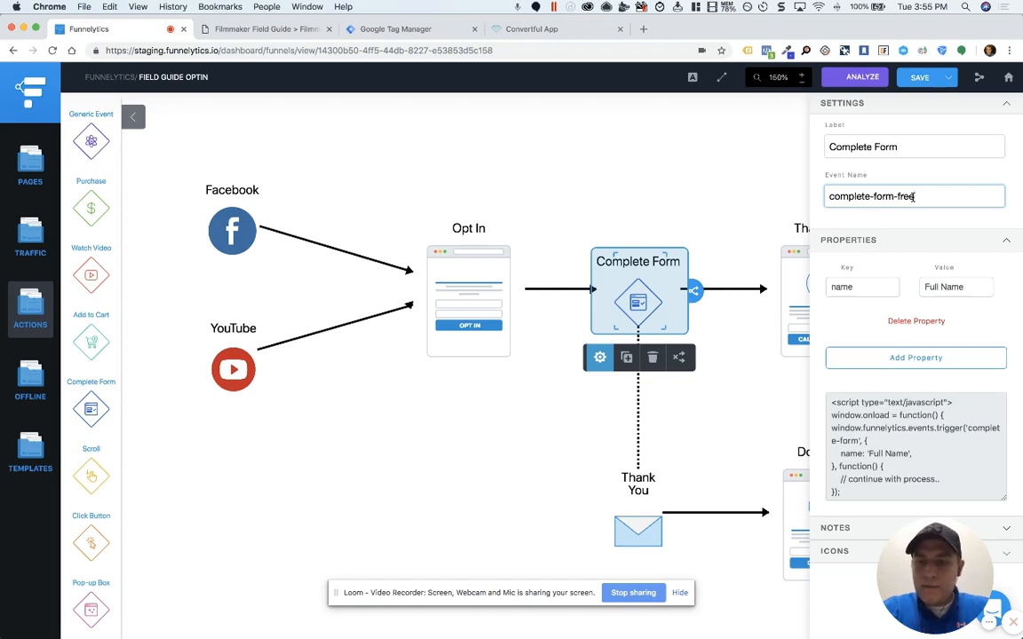
{"action": "type", "text": "-guide"}
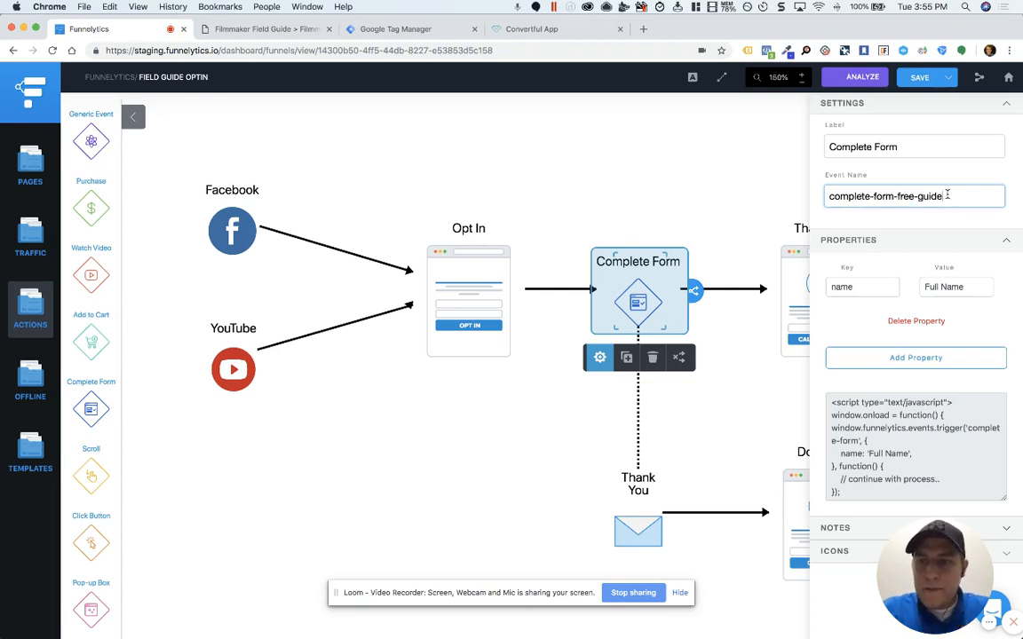
{"action": "left_click", "coordinate": [913, 322]}
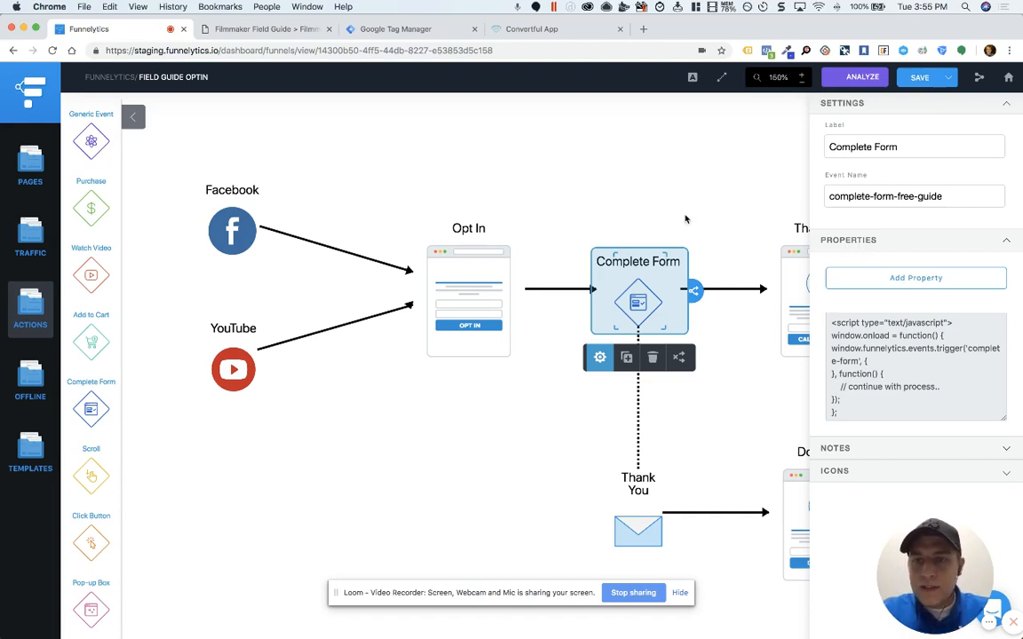
- Copy the Complete Form action's entire event script, close its settings and save the funnel
{"action": "left_click", "coordinate": [871, 390]}
{"action": "key", "text": "super+a"}
{"action": "key", "text": "super+c"}
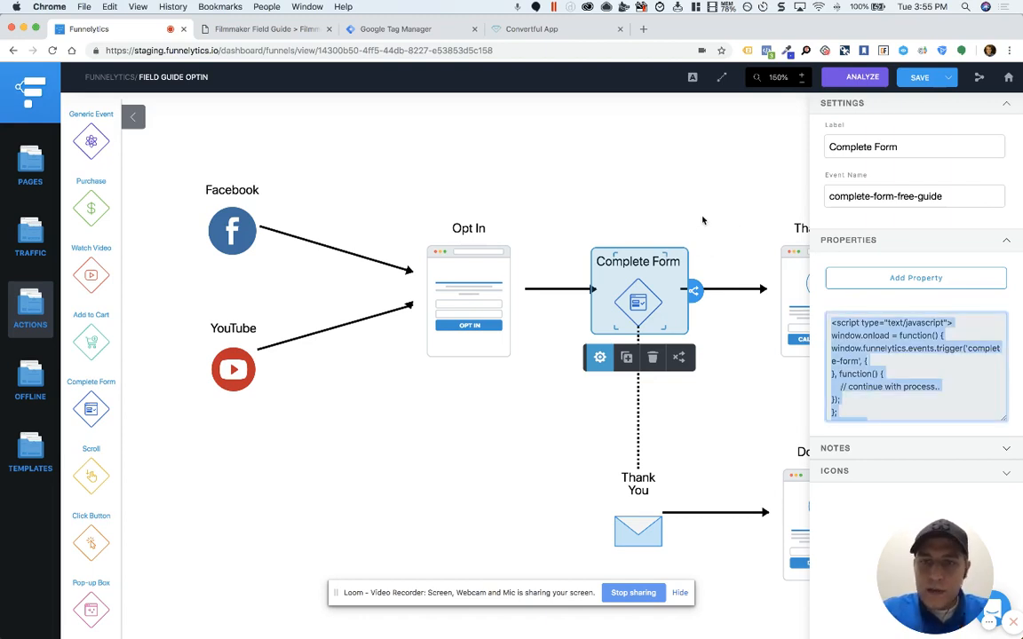
{"action": "left_click", "coordinate": [716, 168]}
{"action": "left_click", "coordinate": [917, 80]}
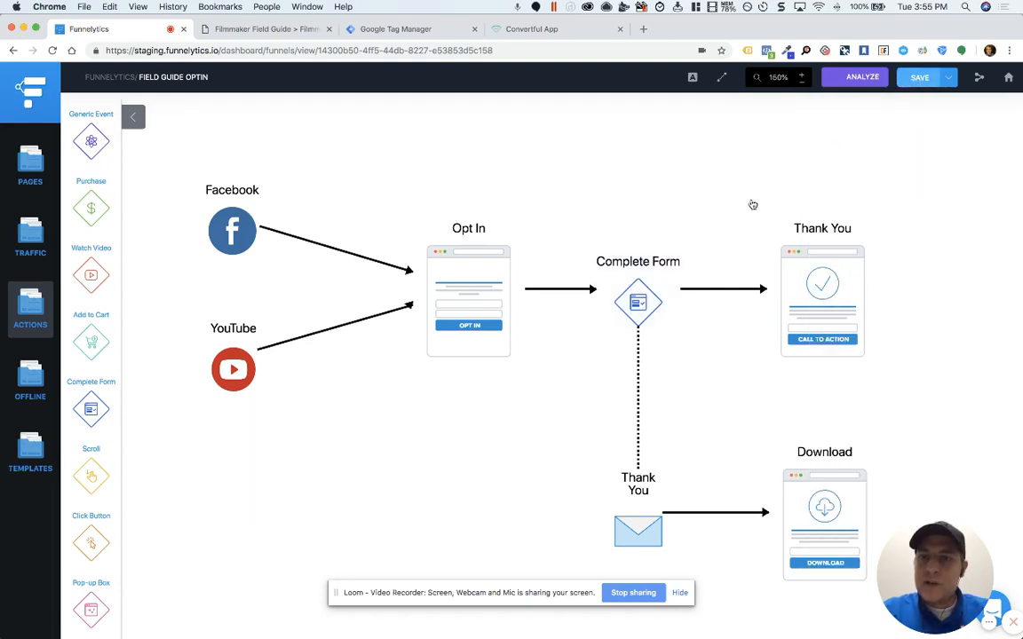
- In Google Tag Manager, create a new tag named "FL Event - Free Guide Download"
{"action": "left_click", "coordinate": [395, 29]}
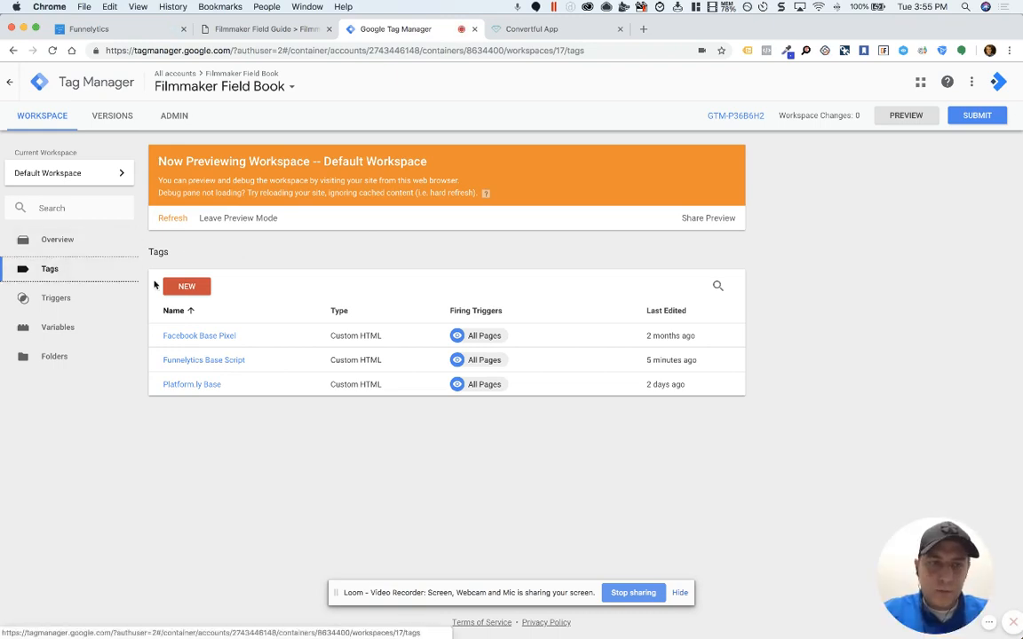
{"action": "left_click", "coordinate": [183, 286]}
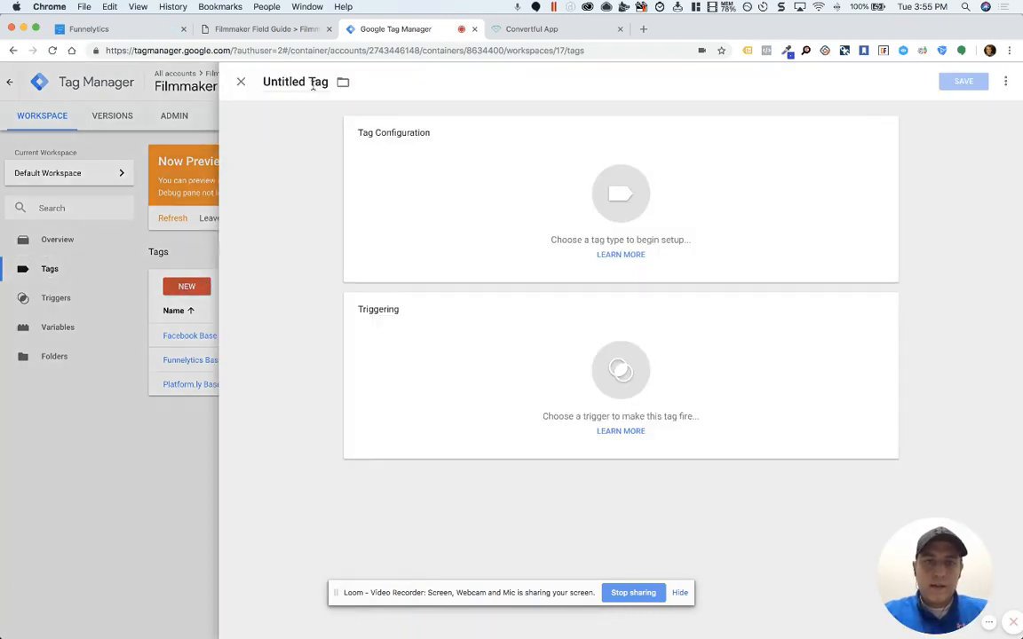
{"action": "type", "text": "FL"}
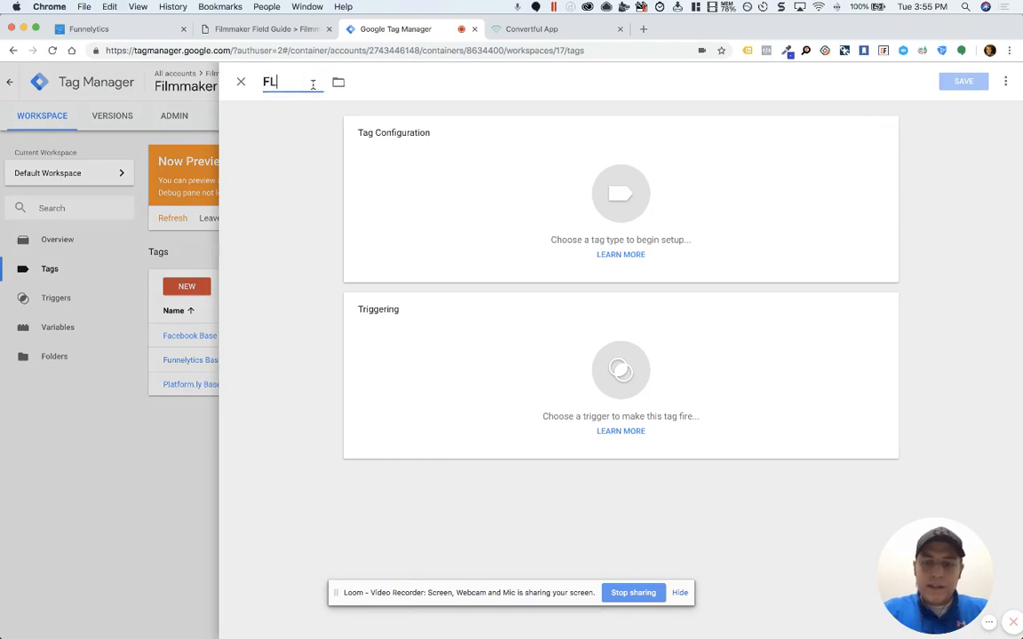
{"action": "type", "text": " Event - F"}
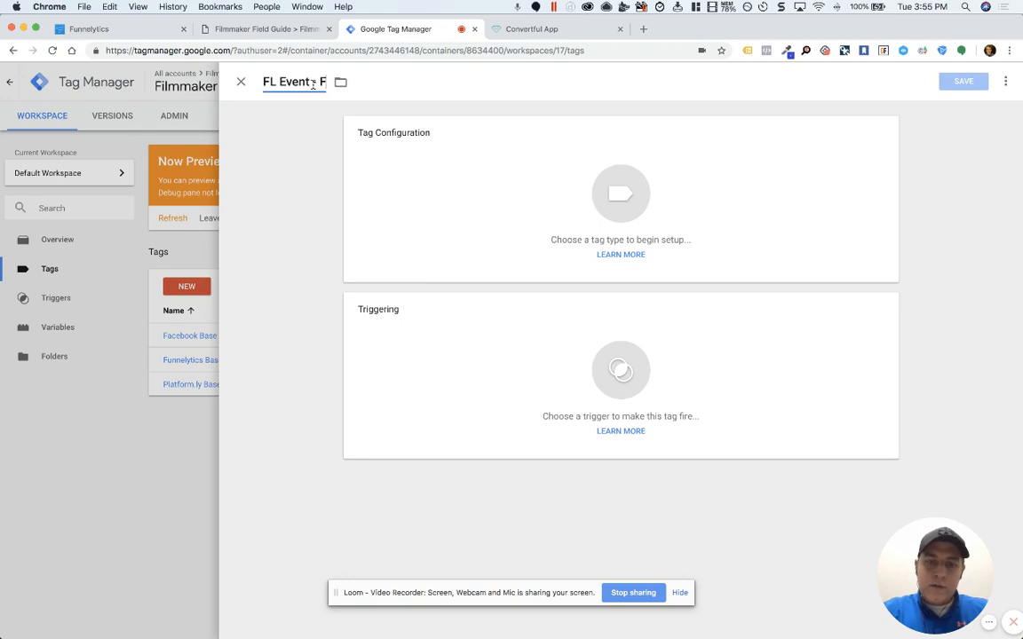
{"action": "type", "text": "ree Guide Download"}
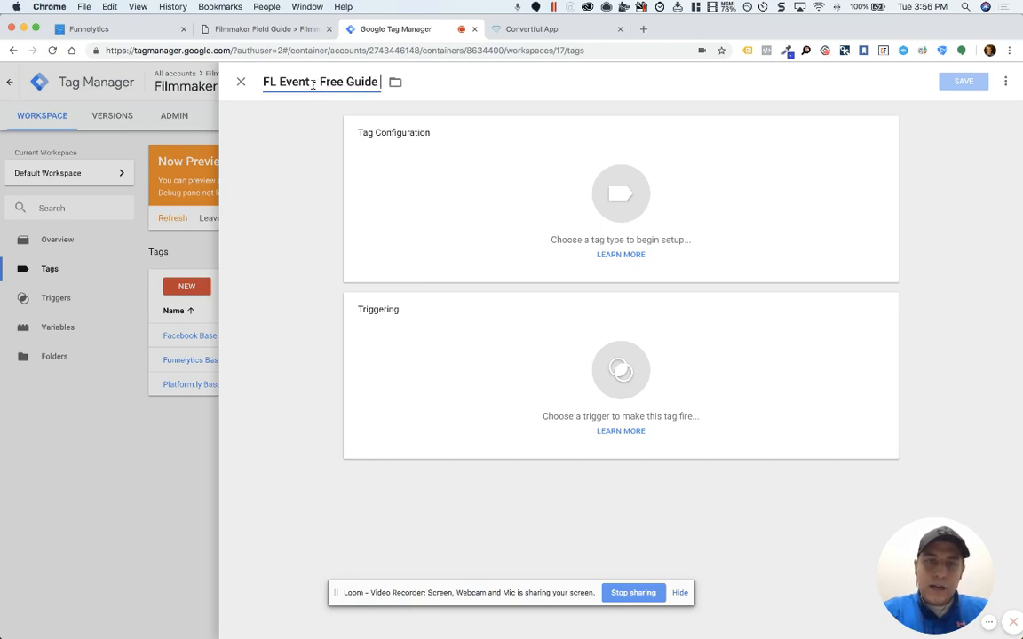
- Make the tag a Custom HTML tag and paste the copied Funnelytics event script into its HTML
{"action": "left_click", "coordinate": [352, 186]}
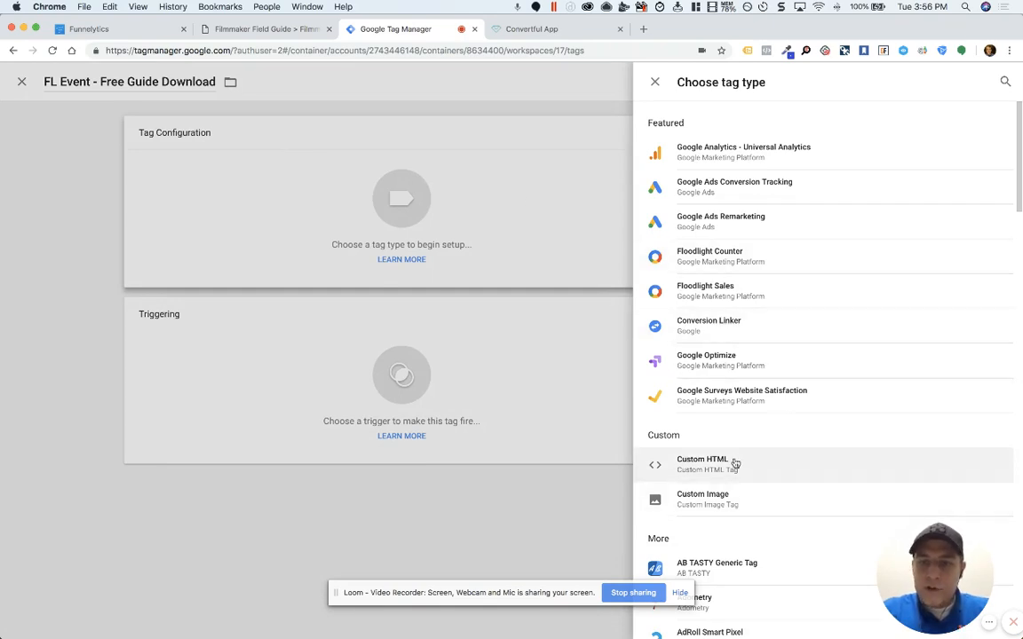
{"action": "left_click", "coordinate": [720, 467]}
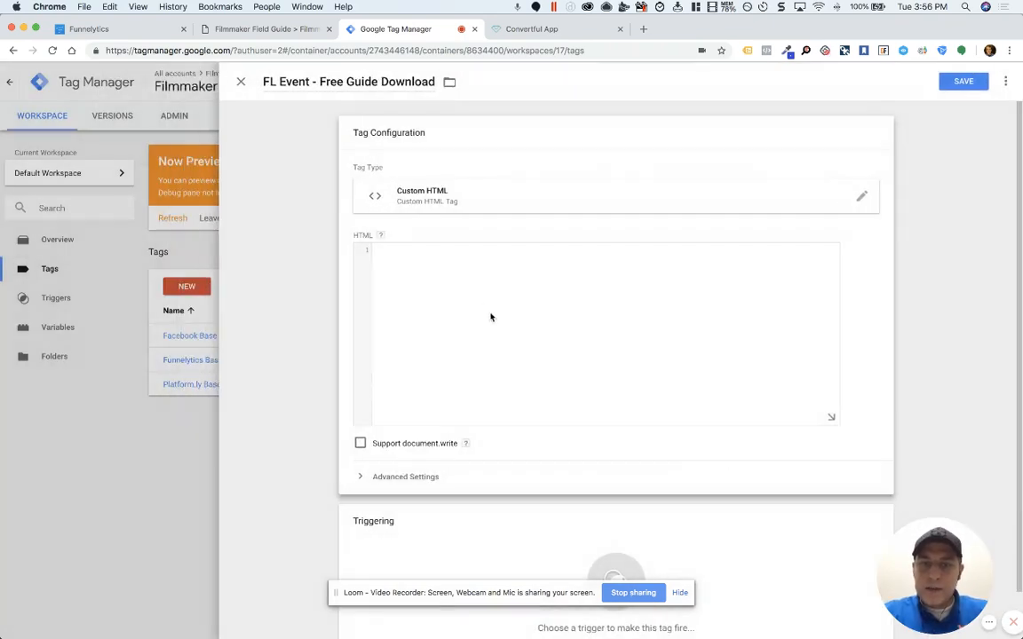
{"action": "key", "text": "super+v"}
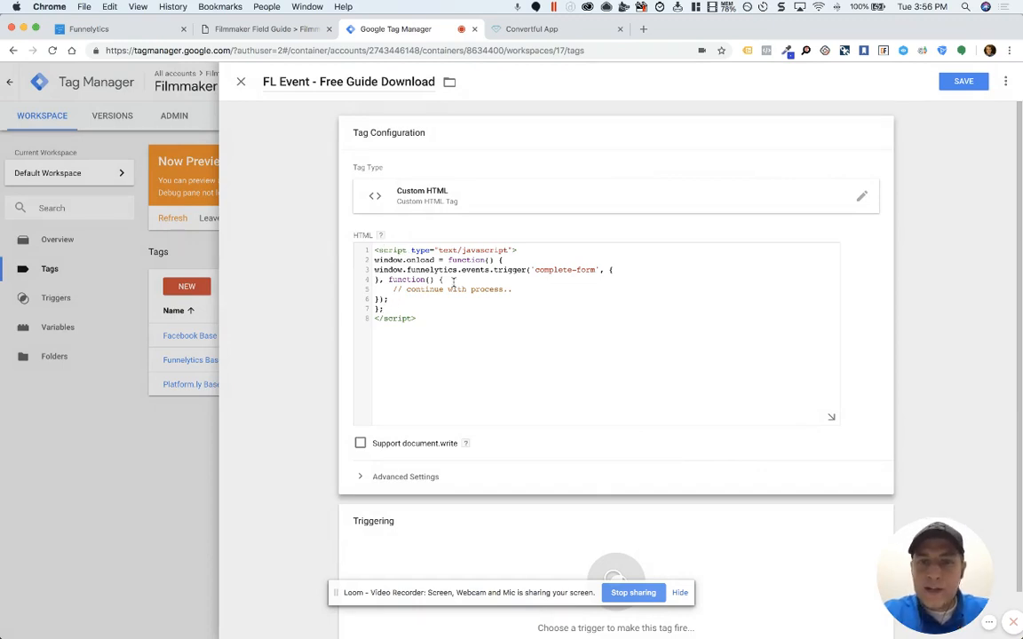
- Remove the window.onload = function() { line, its closing }; and the leftover blank lines from the tag's script
{"action": "left_click_drag", "start_coordinate": [507, 260], "coordinate": [363, 260]}
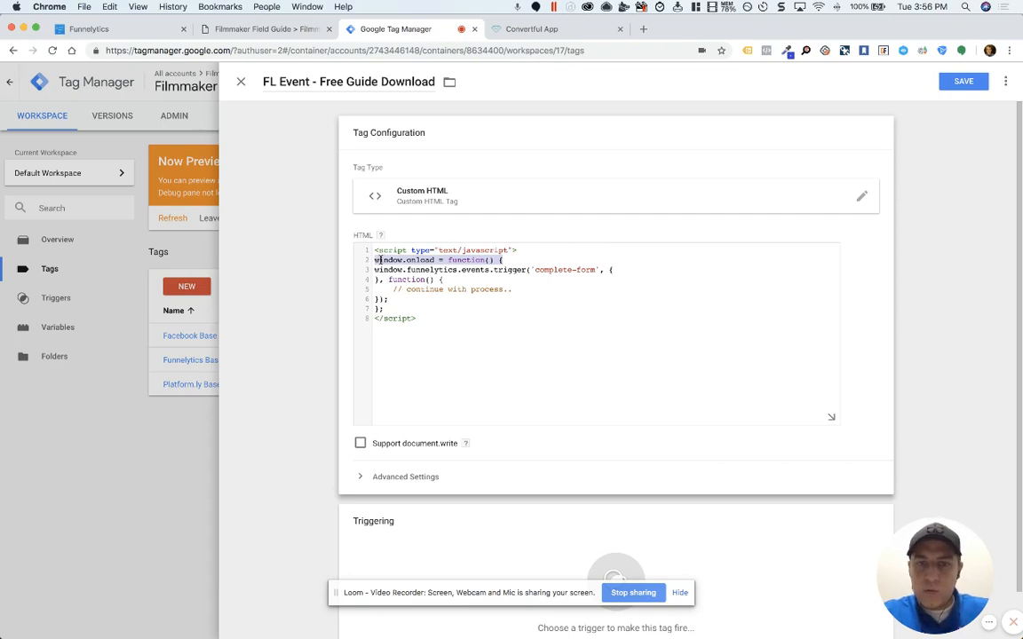
{"action": "key", "text": "BackSpace"}
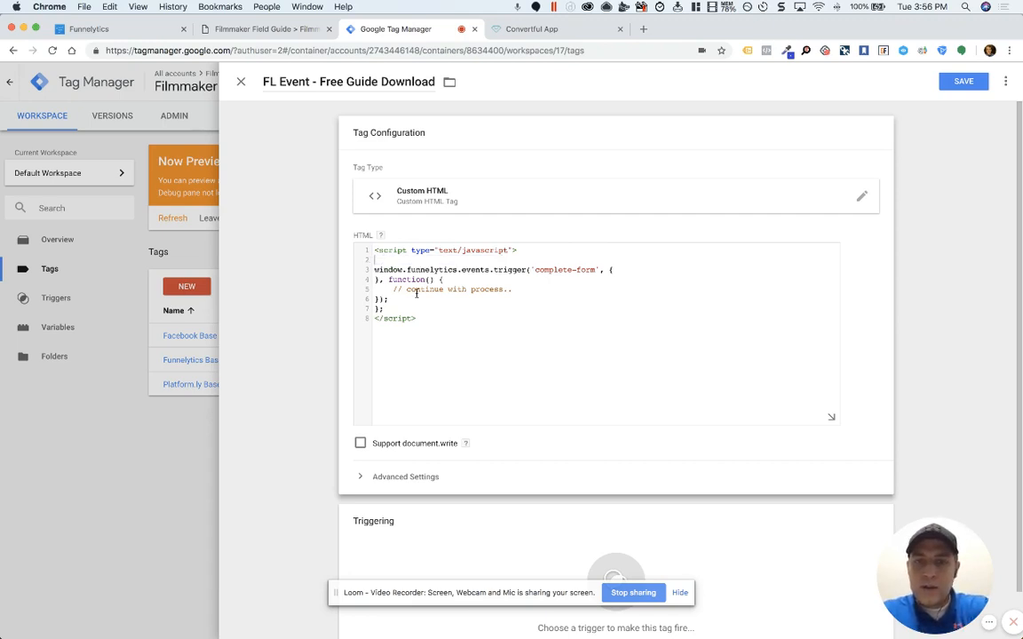
{"action": "left_click", "coordinate": [385, 308]}
{"action": "key", "text": "BackSpace"}
{"action": "key", "text": "BackSpace"}
{"action": "key", "text": "BackSpace"}
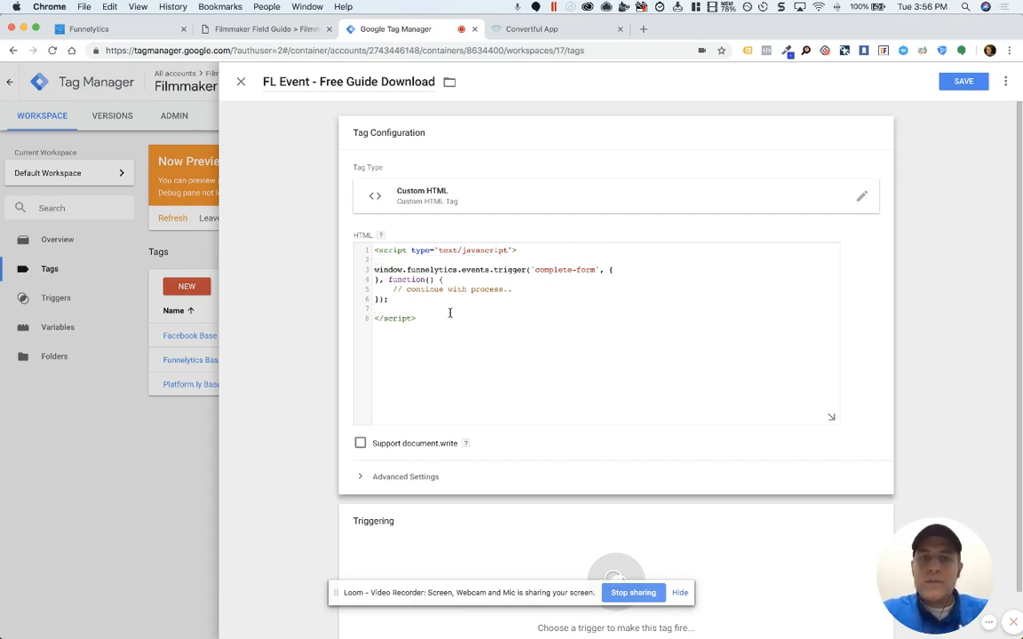
{"action": "key", "text": "BackSpace"}
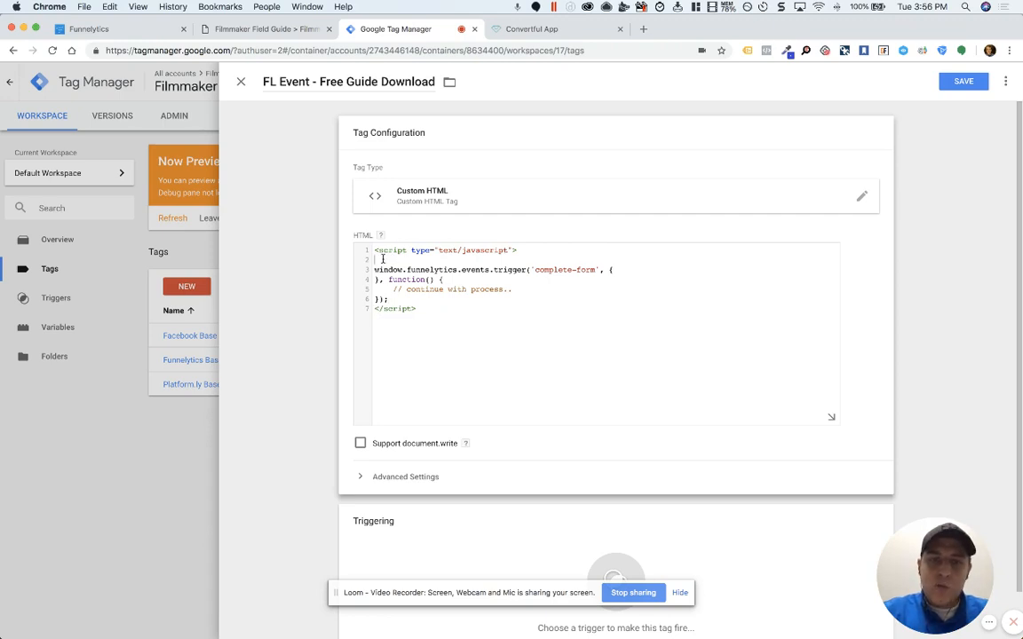
{"action": "left_click", "coordinate": [382, 259]}
{"action": "key", "text": "BackSpace"}
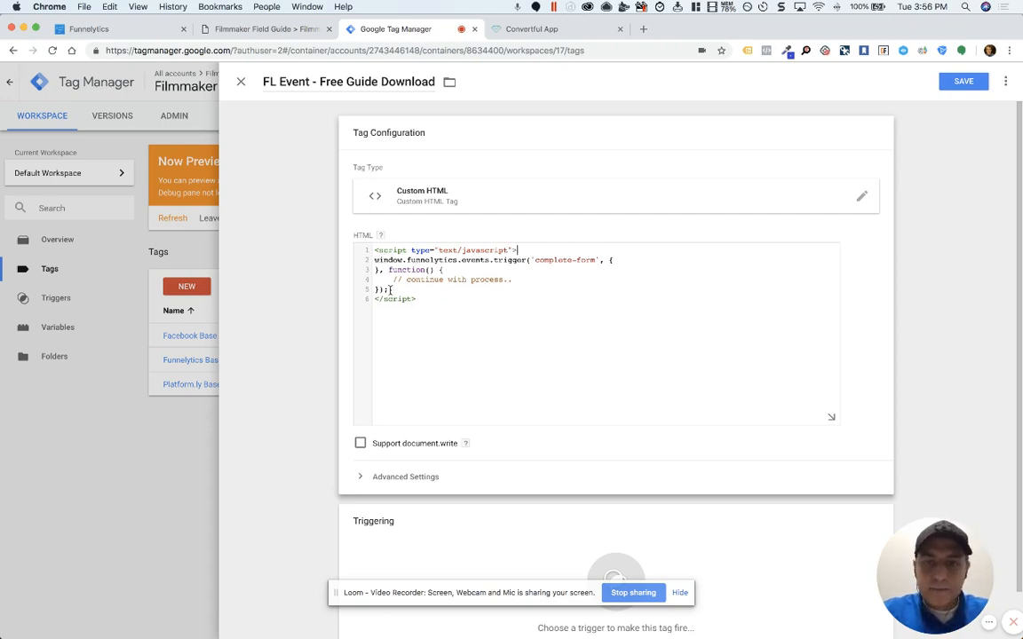
{"action": "scroll", "coordinate": [389, 289], "scroll_direction": "down", "scroll_amount": 2}
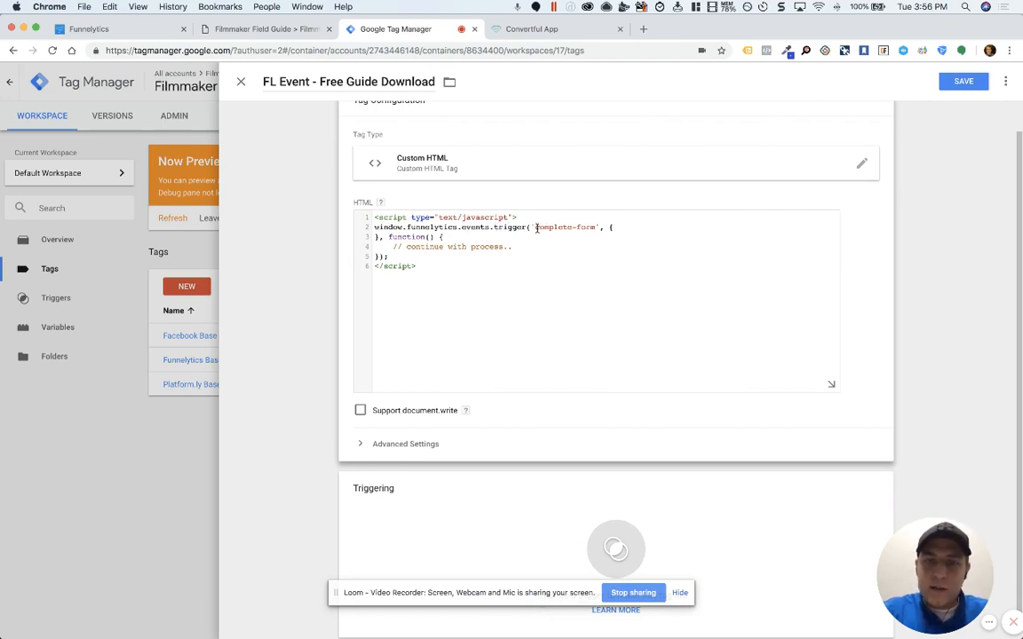
- In Funnelytics, copy the event name complete-form-free-guide from the Complete Form action's settings
{"action": "left_click_drag", "start_coordinate": [535, 228], "coordinate": [596, 228]}
{"action": "left_click", "coordinate": [597, 228]}
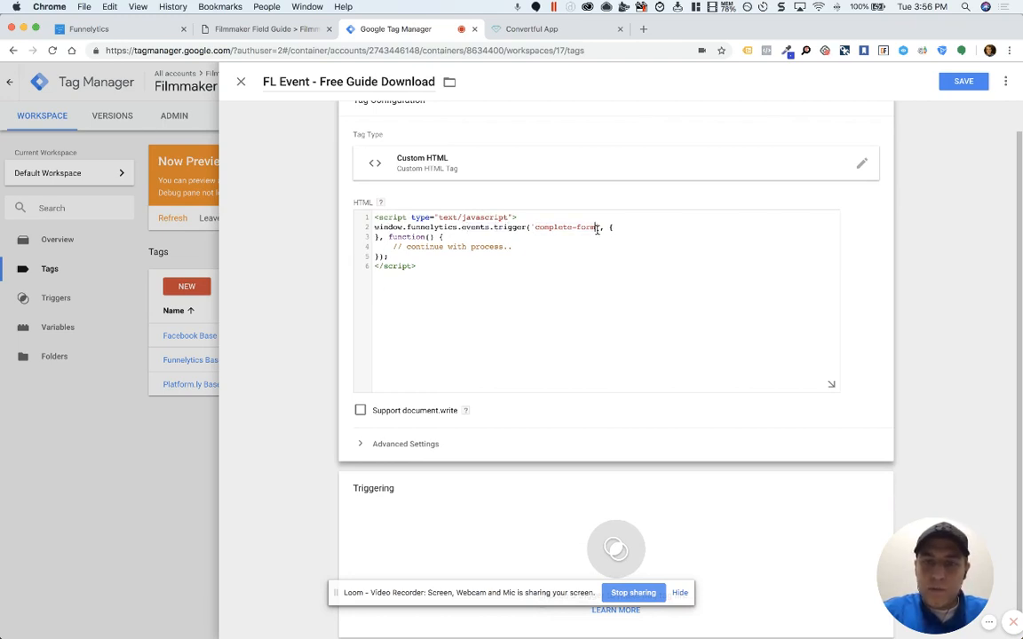
{"action": "left_click", "coordinate": [146, 36]}
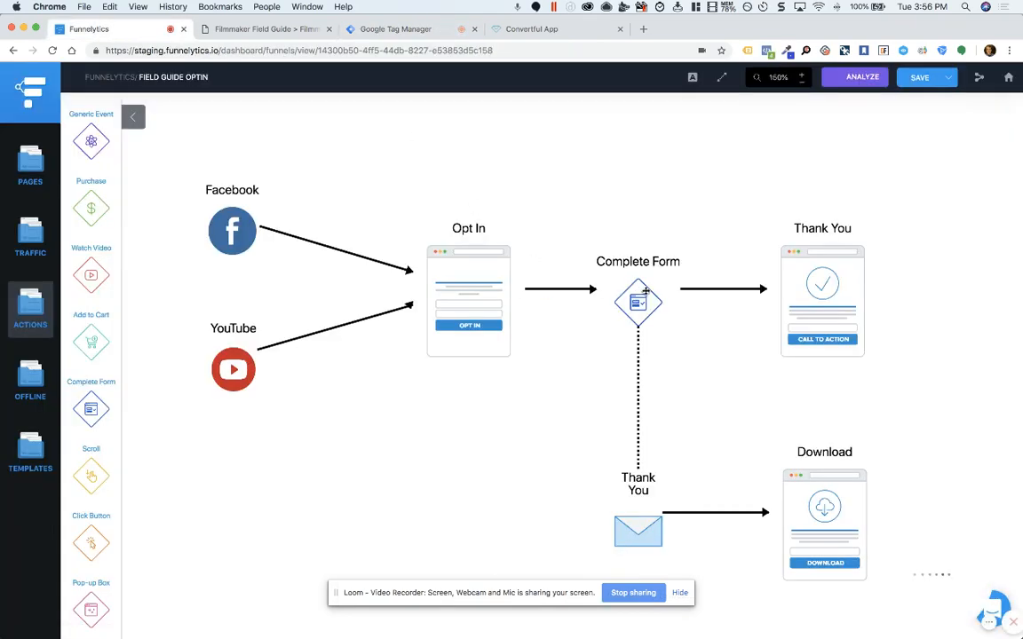
{"action": "left_click", "coordinate": [643, 294]}
{"action": "left_click", "coordinate": [596, 359]}
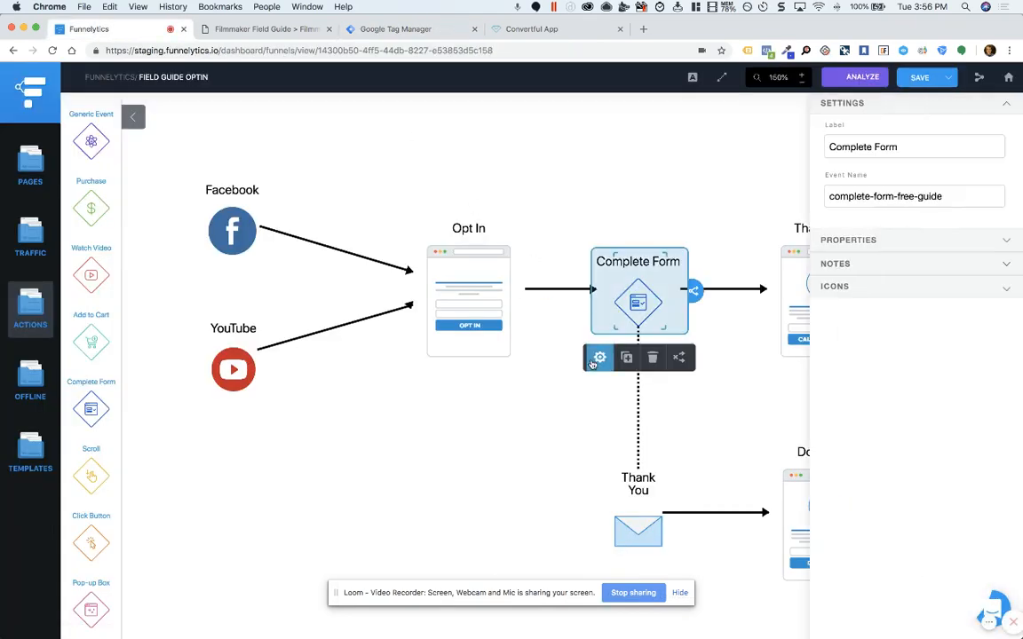
{"action": "left_click", "coordinate": [946, 197]}
{"action": "left_click", "coordinate": [887, 245]}
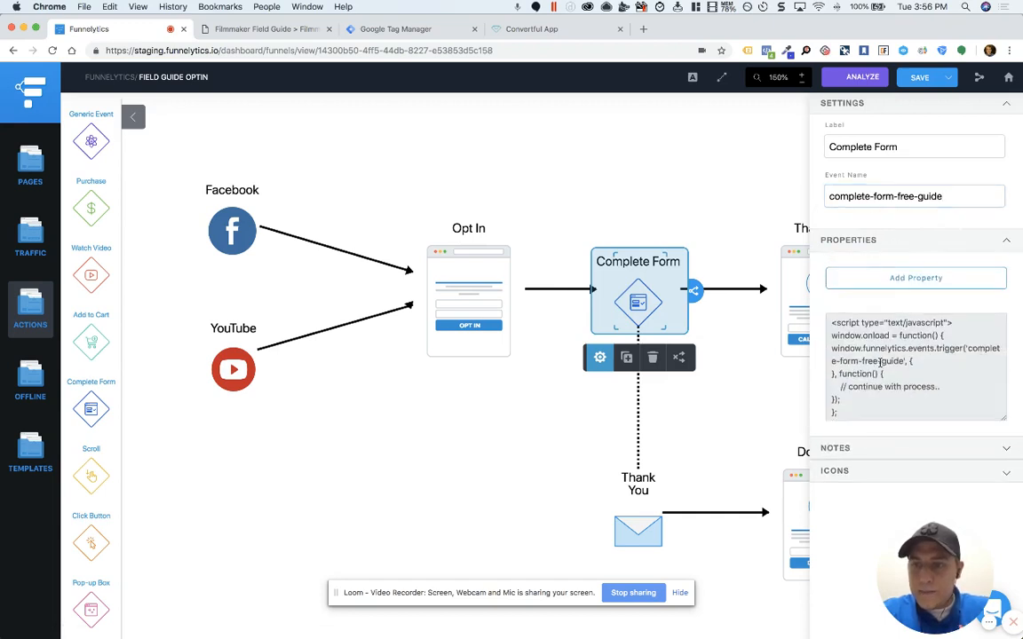
{"action": "left_click", "coordinate": [894, 373]}
{"action": "key", "text": "ctrl+a"}
{"action": "left_click_drag", "start_coordinate": [959, 196], "coordinate": [810, 196]}
{"action": "key", "text": "ctrl+c"}
- In the Google Tag Manager tag script, replace the event name complete-form with complete-form-free-guide
{"action": "left_click", "coordinate": [466, 29]}
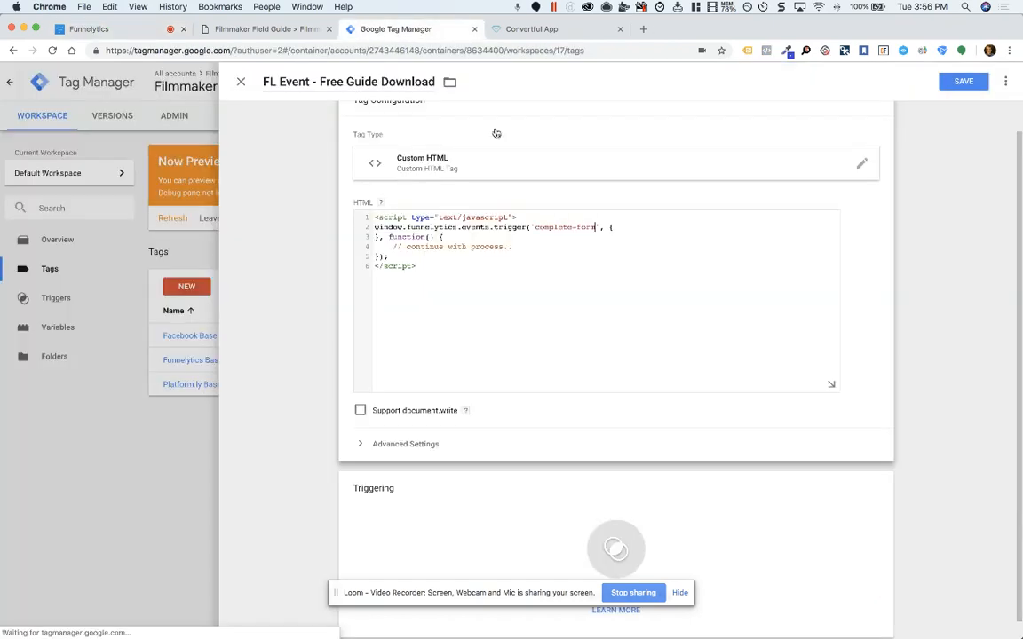
{"action": "left_click_drag", "start_coordinate": [535, 229], "coordinate": [597, 228]}
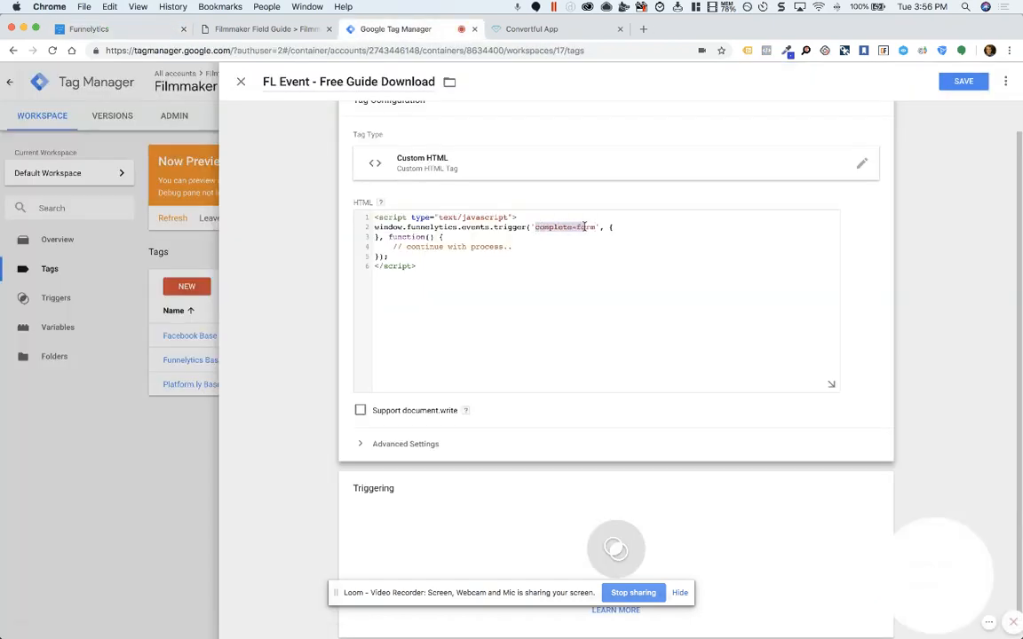
{"action": "key", "text": "ctrl+v"}
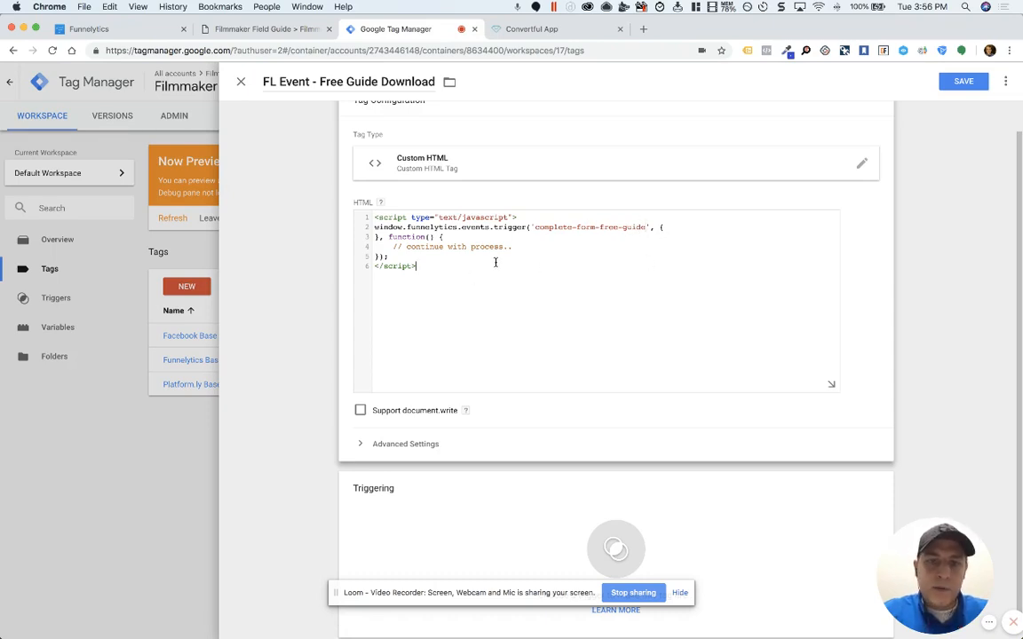
- Expand the tag's advanced settings and review its firing options
{"action": "scroll", "coordinate": [468, 372], "scroll_direction": "down", "scroll_amount": 1}
{"action": "left_click", "coordinate": [393, 426]}
{"action": "scroll", "coordinate": [497, 426], "scroll_direction": "down", "scroll_amount": 2}
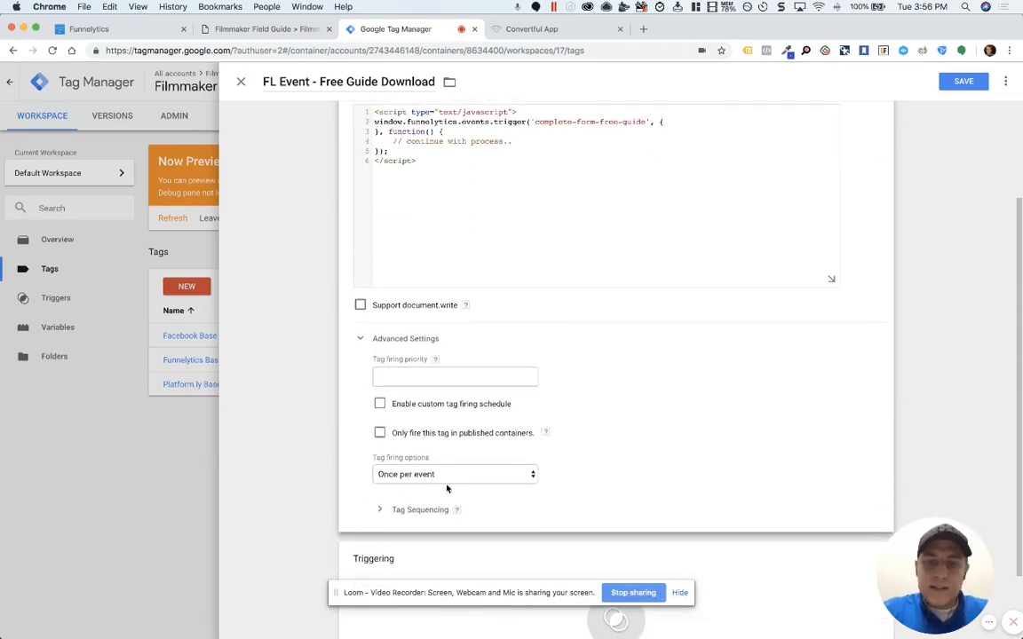
{"action": "scroll", "coordinate": [503, 392], "scroll_direction": "down", "scroll_amount": 2}
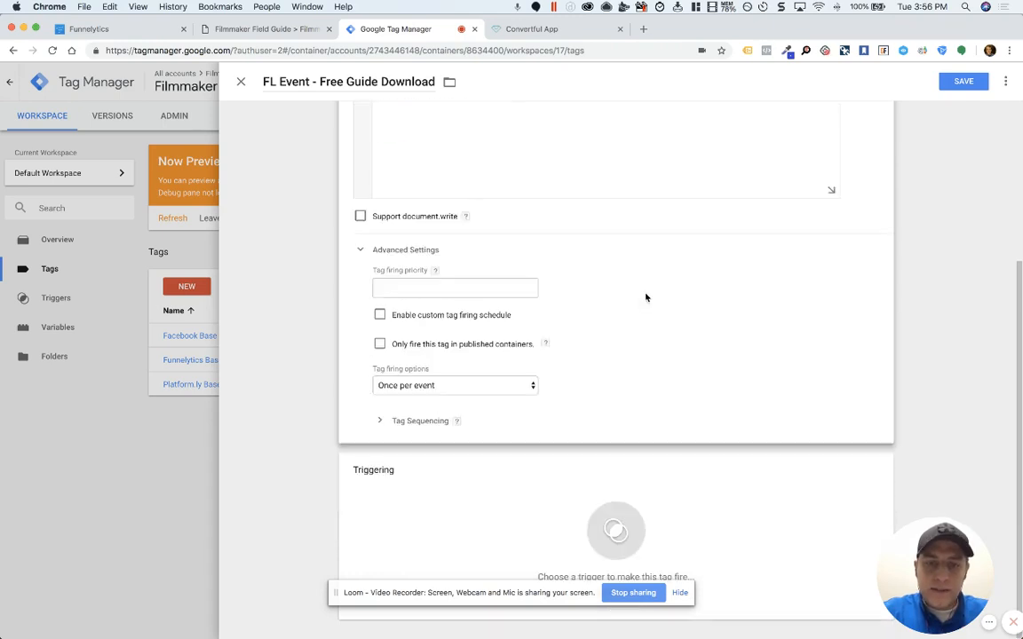
- Start a new firing trigger for the tag and name it "Custom -", checking the data layer event in Convertful
{"action": "left_click", "coordinate": [497, 495]}
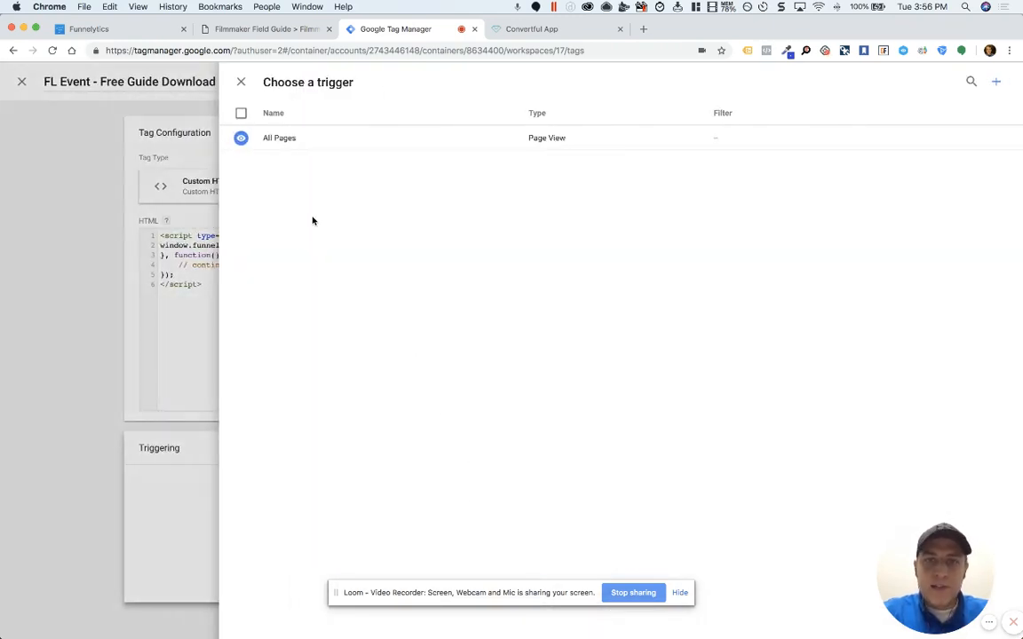
{"action": "left_click", "coordinate": [999, 82]}
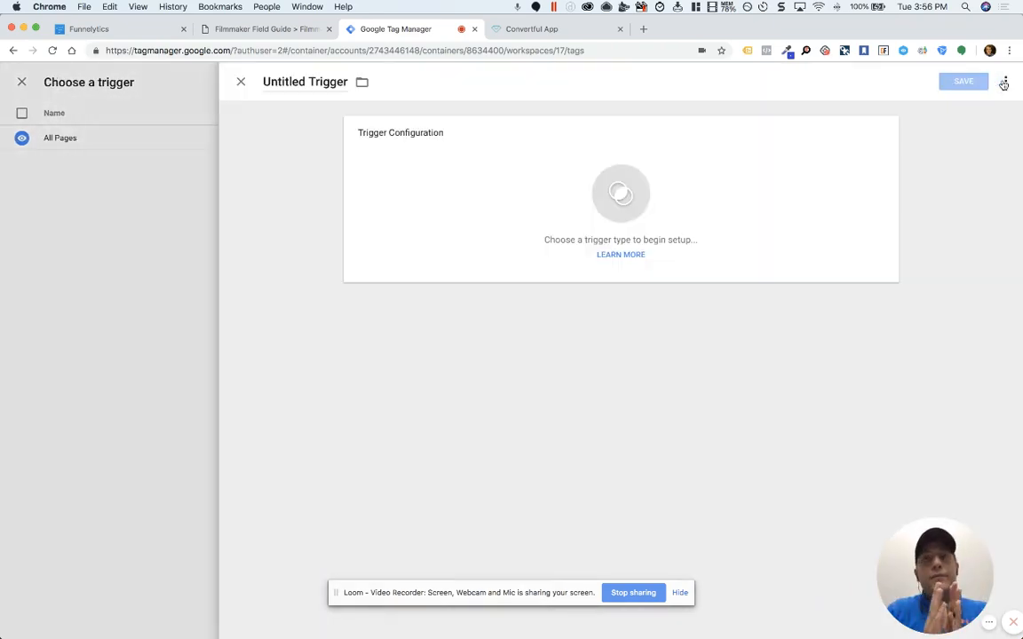
{"action": "left_click", "coordinate": [555, 30]}
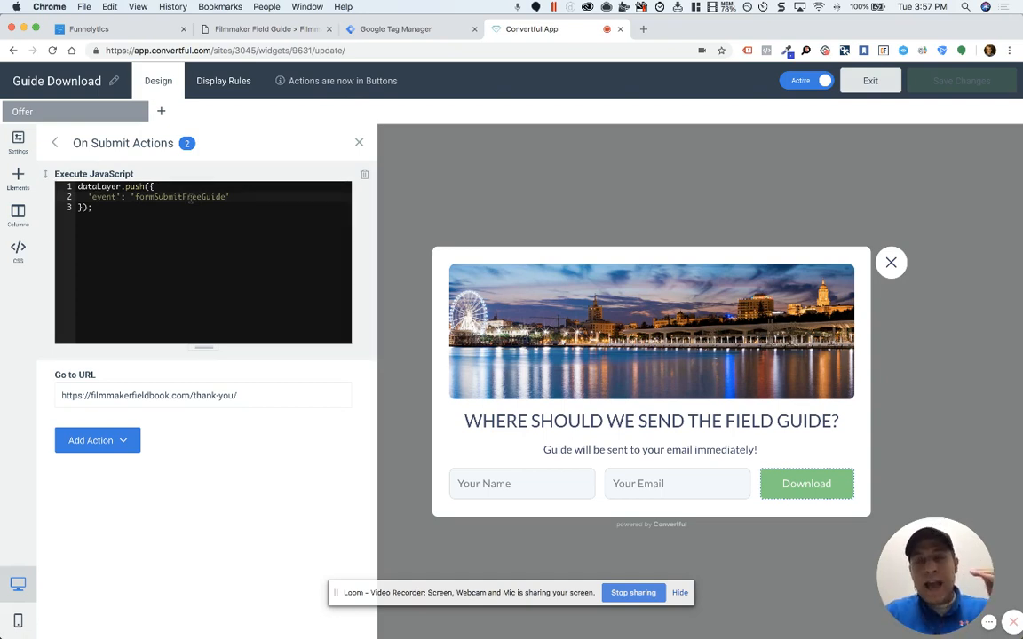
{"action": "left_click", "coordinate": [395, 28]}
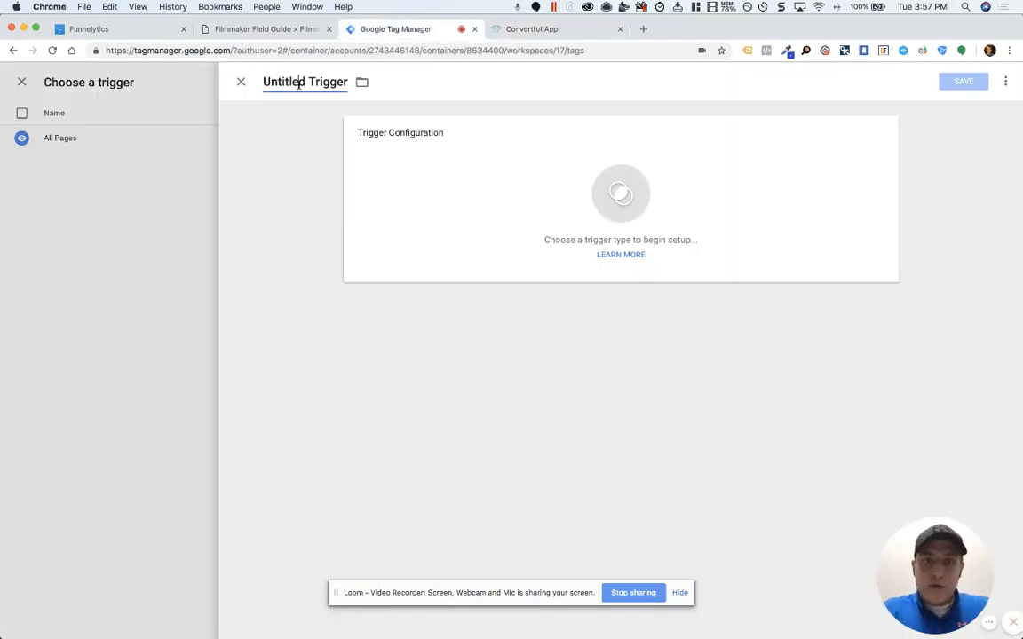
{"action": "key", "text": "super+a"}
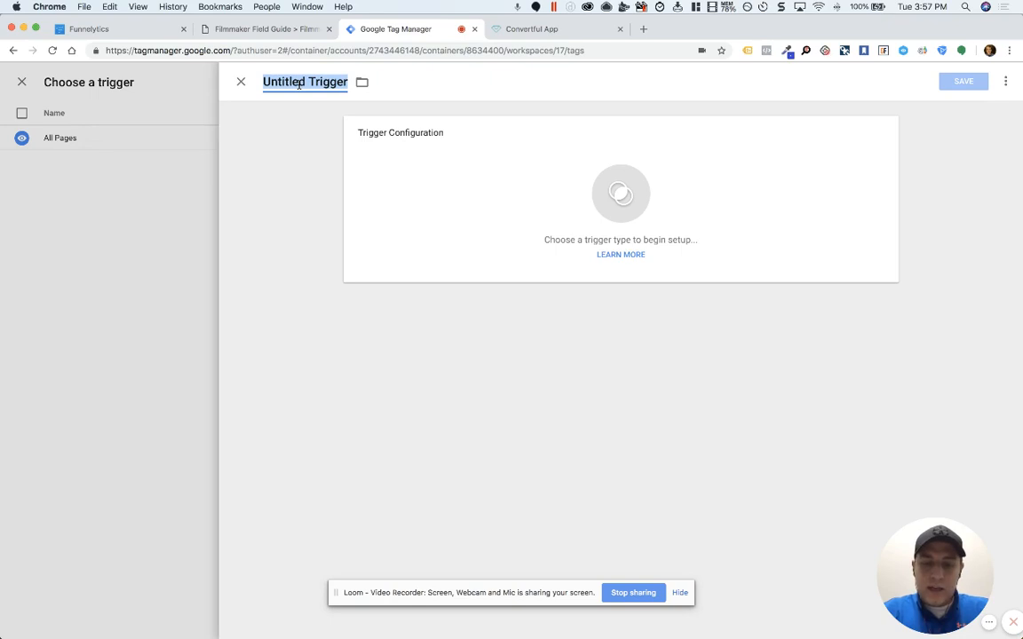
{"action": "type", "text": "Custom -"}
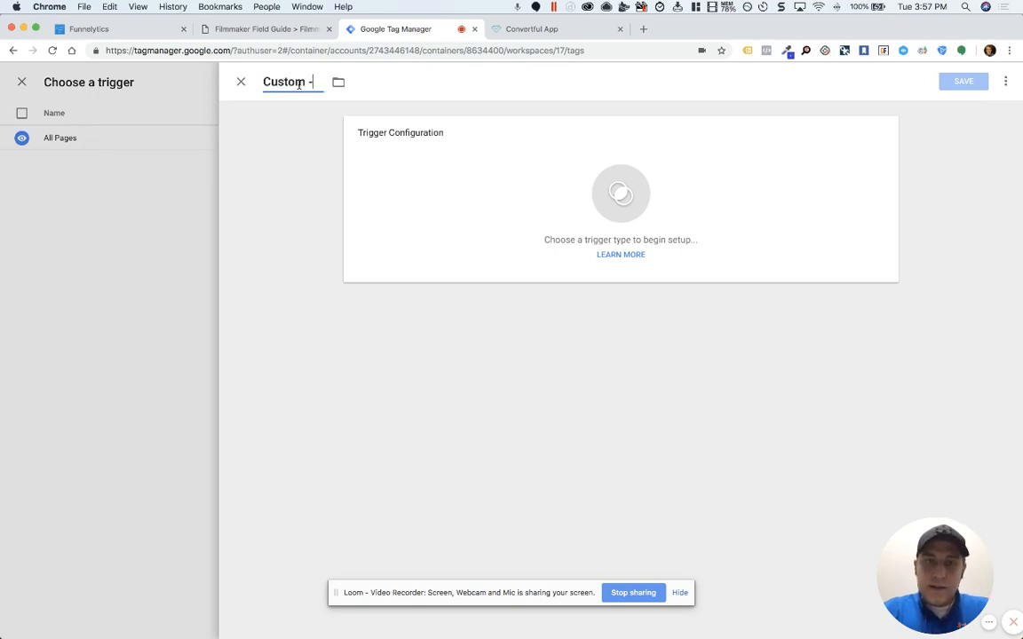
- Set the trigger's type to Custom Event
{"action": "left_click", "coordinate": [439, 196]}
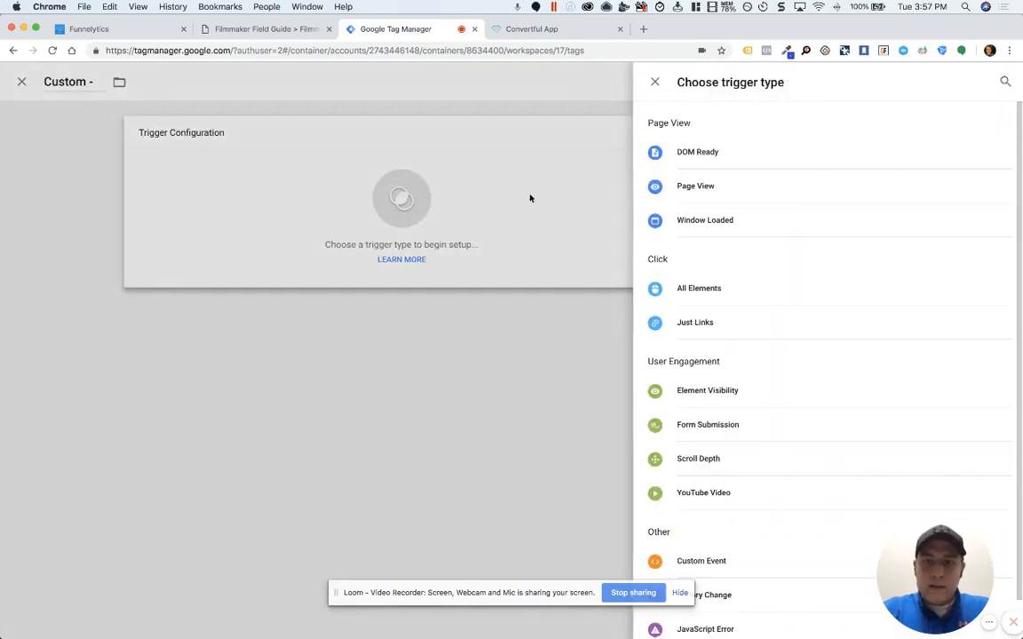
{"action": "scroll", "coordinate": [675, 266], "scroll_direction": "down", "scroll_amount": 2}
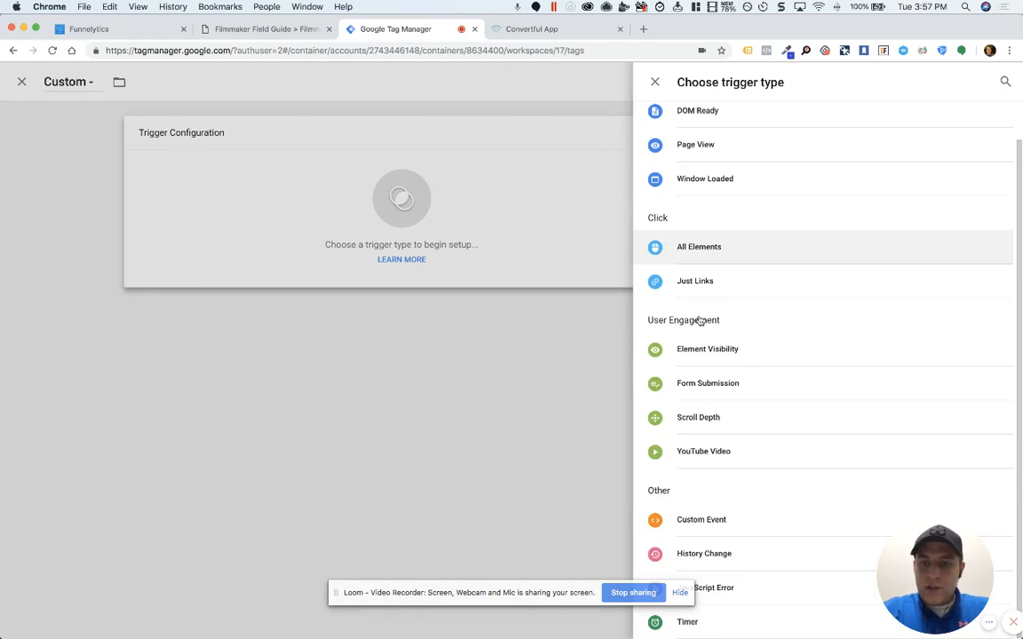
{"action": "left_click", "coordinate": [694, 521]}
- Copy formSubmitFreeGuide from Convertful's submit JavaScript and paste it as the Google Tag Manager trigger's event name
{"action": "left_click", "coordinate": [395, 250]}
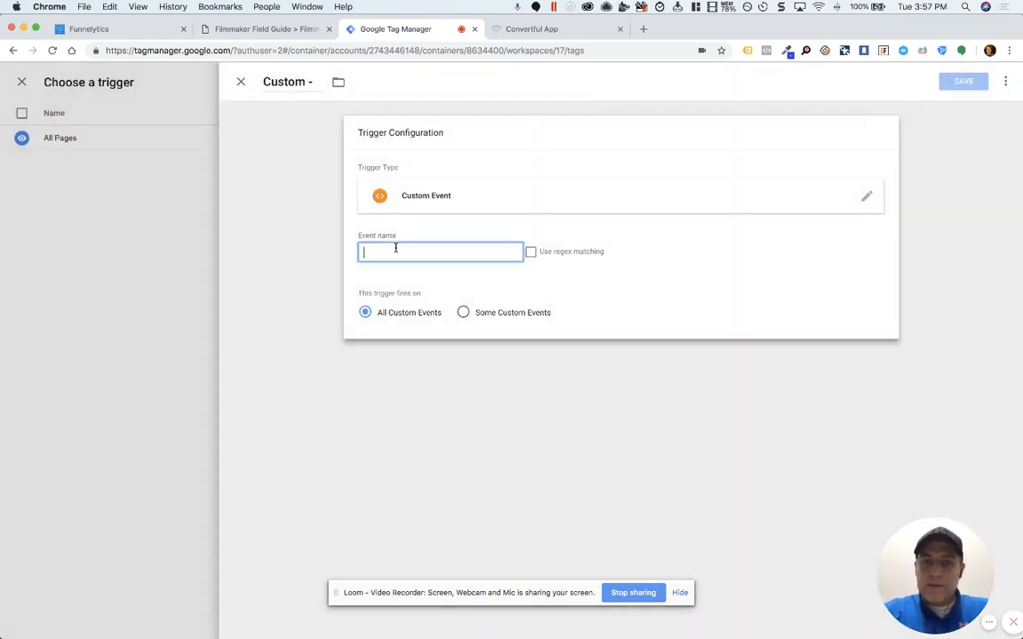
{"action": "left_click", "coordinate": [523, 29]}
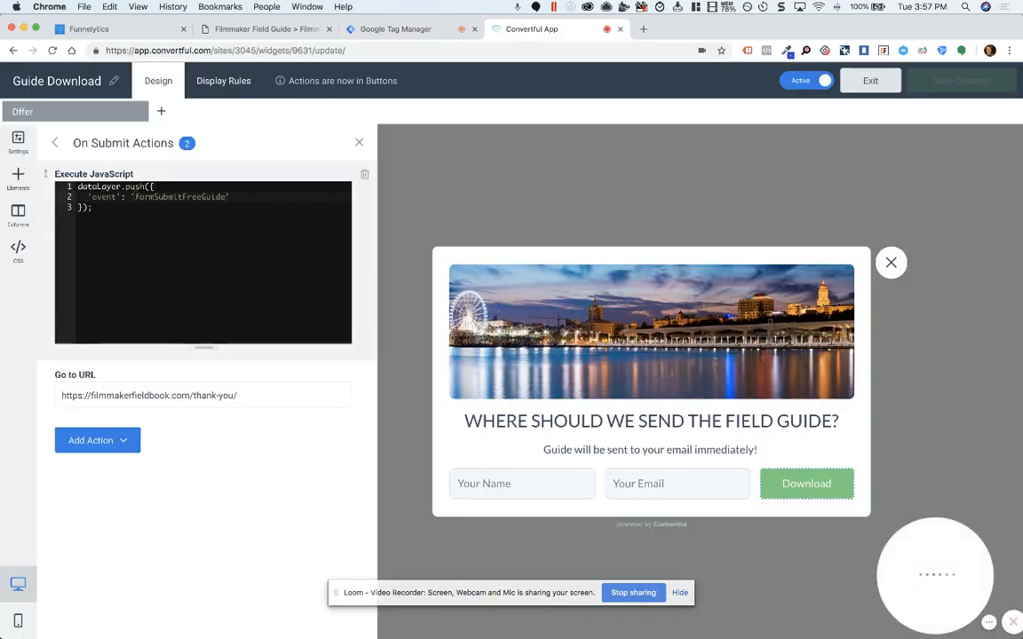
{"action": "left_click_drag", "start_coordinate": [134, 197], "coordinate": [227, 196]}
{"action": "key", "text": "super+c"}
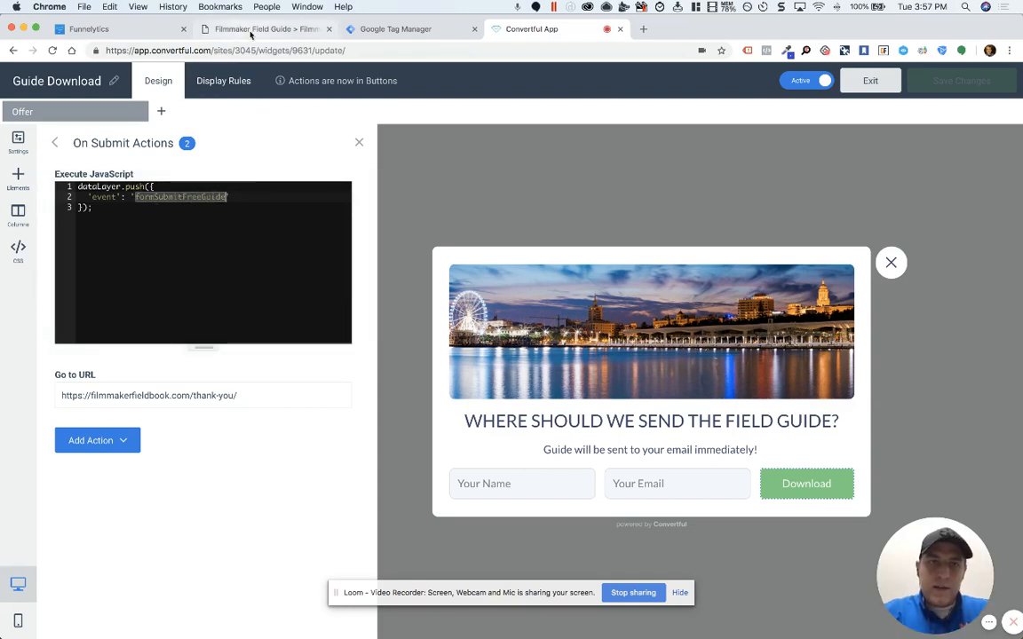
{"action": "left_click", "coordinate": [364, 29]}
{"action": "left_click", "coordinate": [387, 250]}
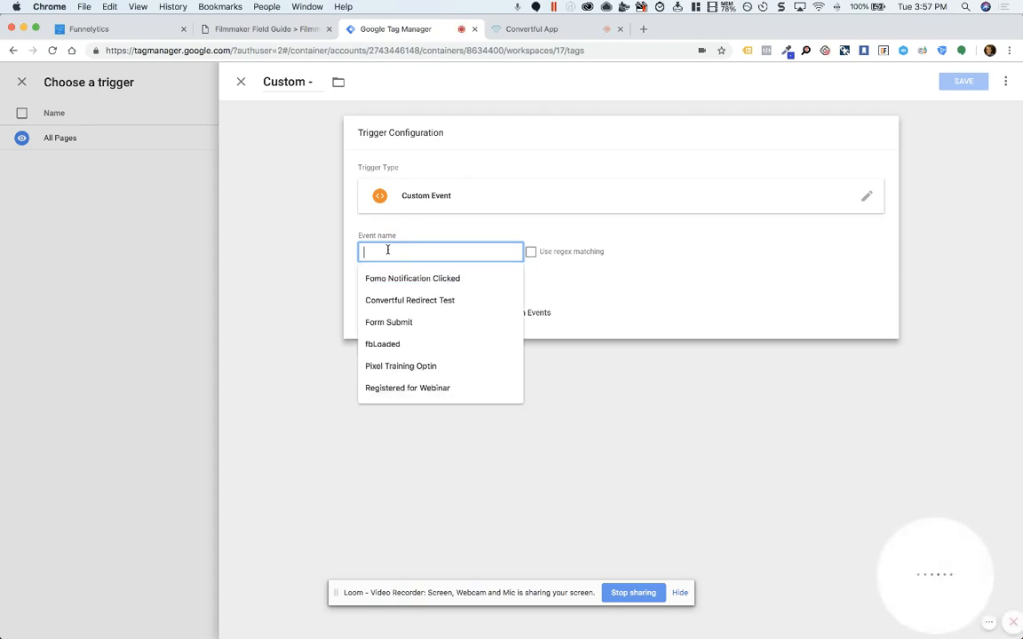
{"action": "key", "text": "super+v"}
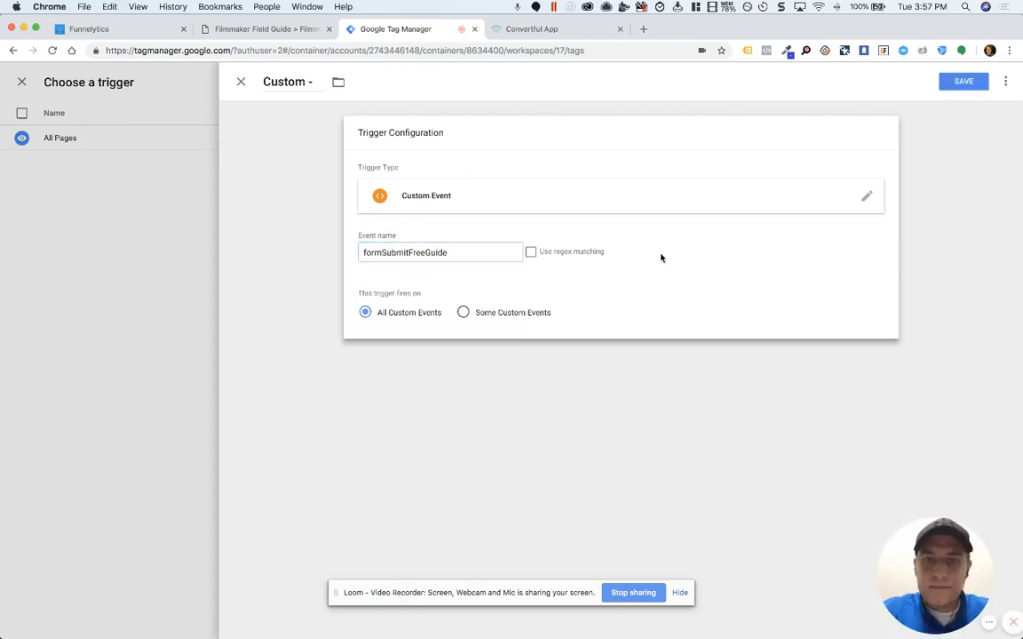
- Save the trigger and the tag, and refresh the workspace preview
{"action": "left_click", "coordinate": [965, 84]}
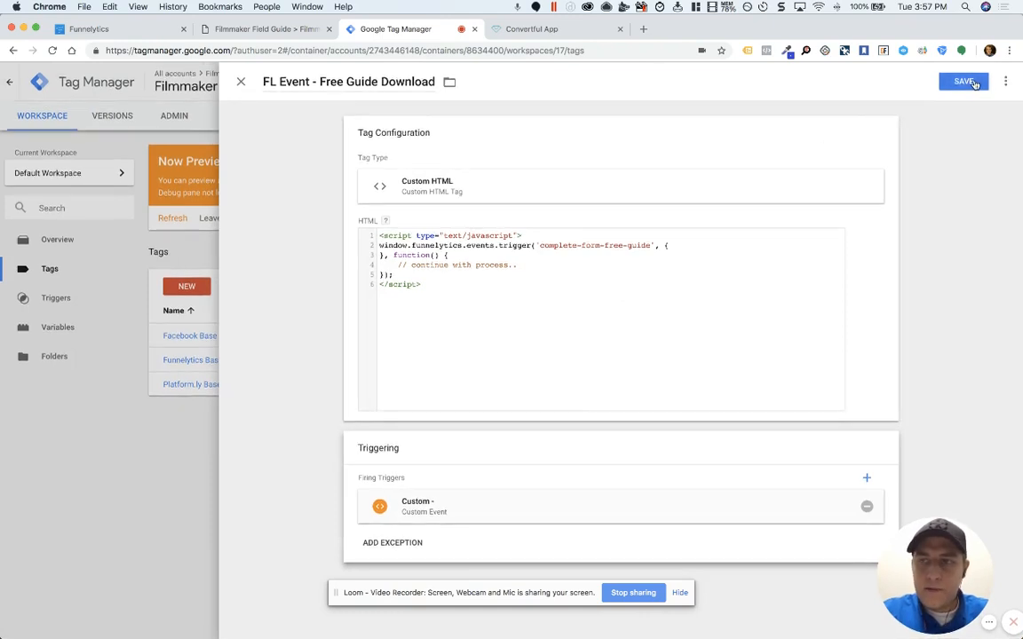
{"action": "left_click", "coordinate": [964, 81]}
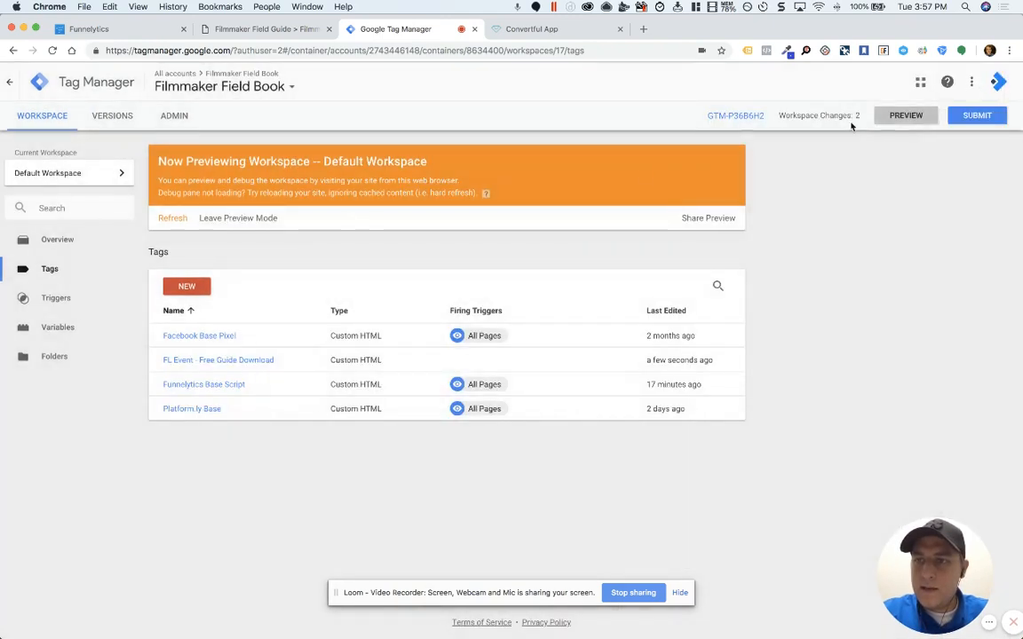
{"action": "left_click", "coordinate": [173, 219]}
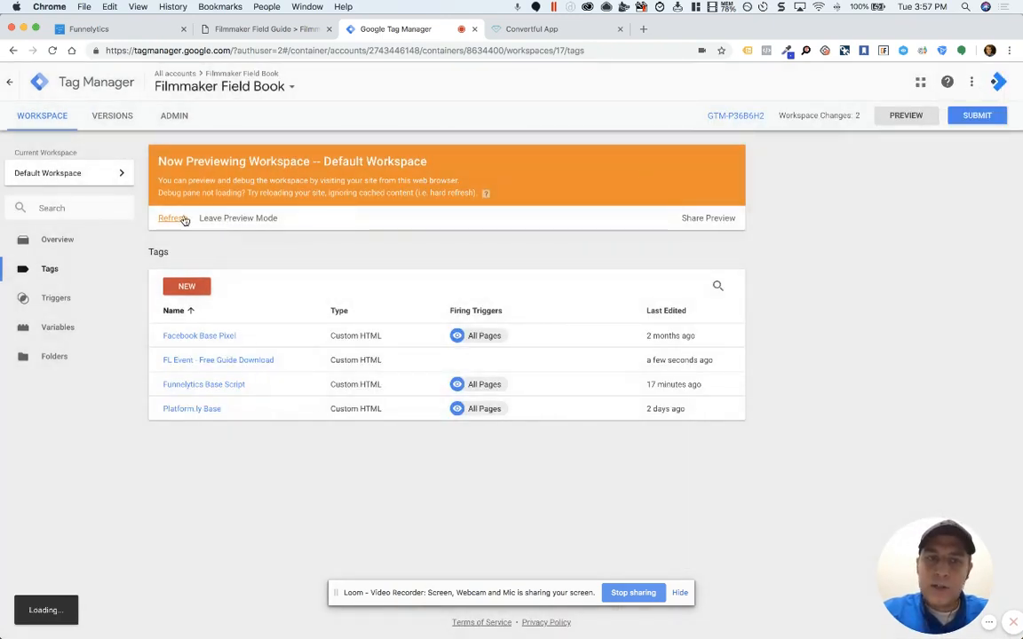
- Reload the filmmakerfieldbook.com page, open its download opt-in form and shrink the debug pane to expose the fields
{"action": "left_click", "coordinate": [282, 32]}
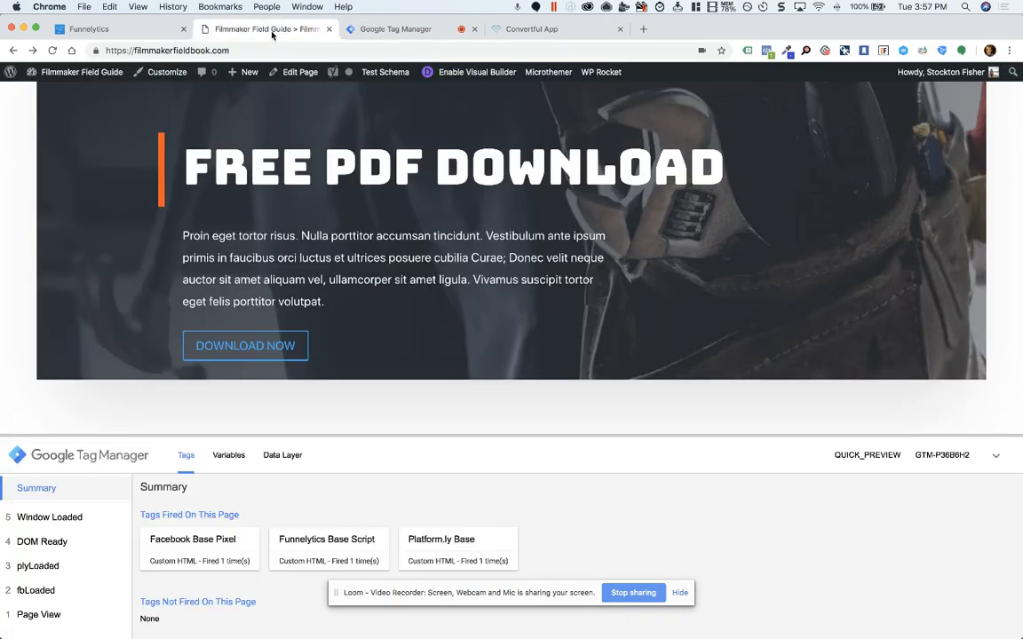
{"action": "left_click", "coordinate": [52, 51]}
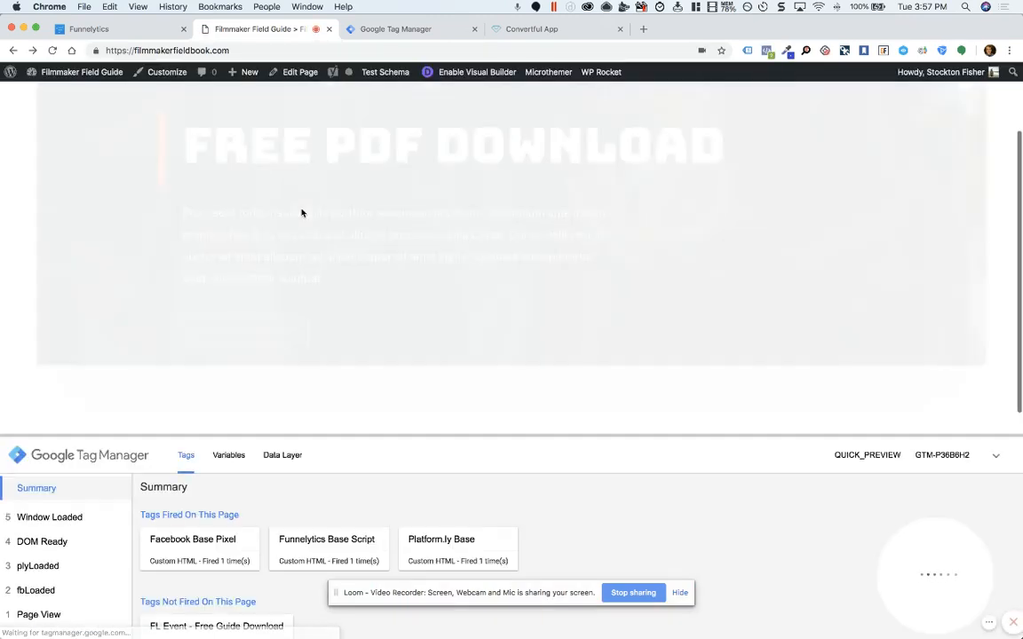
{"action": "left_click", "coordinate": [286, 346]}
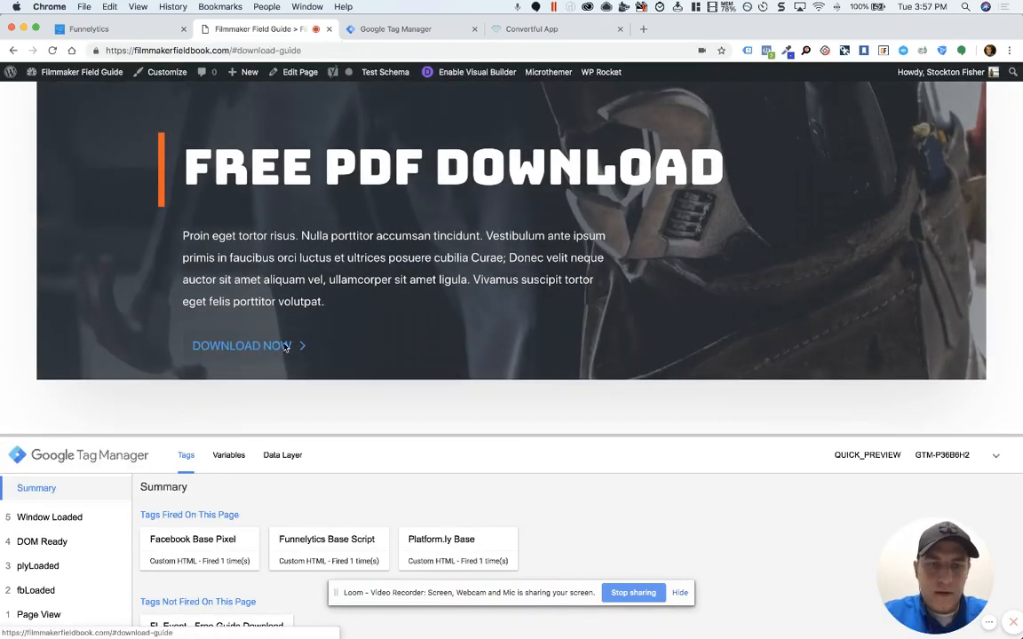
{"action": "left_click_drag", "start_coordinate": [540, 434], "coordinate": [539, 480]}
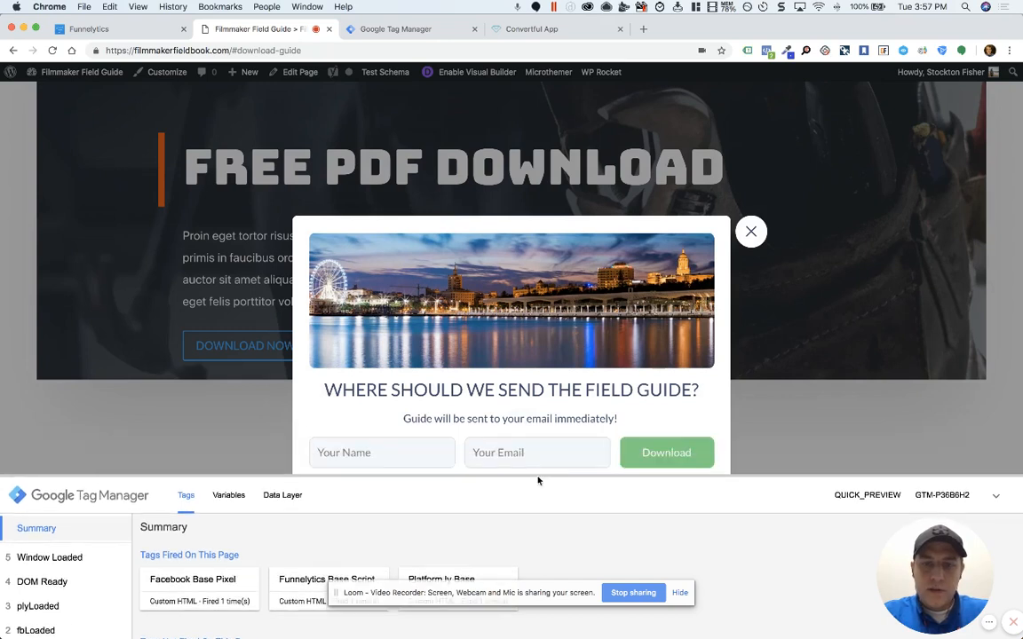
- Fill in the opt-in form's name and email with saved contact details and submit it to test the tag
{"action": "left_click", "coordinate": [408, 453]}
{"action": "left_click", "coordinate": [345, 506]}
{"action": "left_click", "coordinate": [533, 453]}
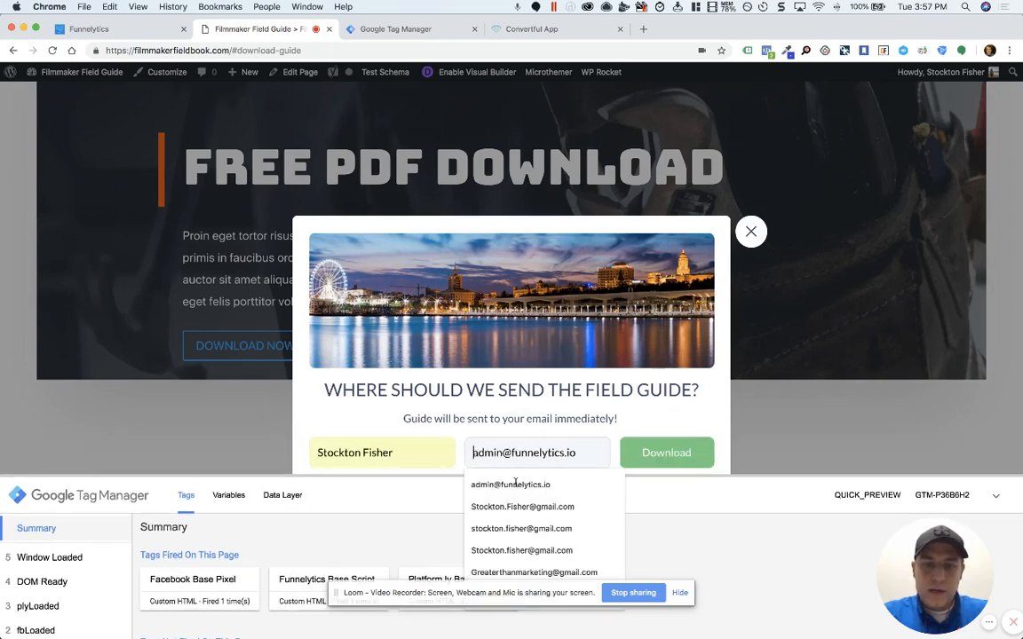
{"action": "left_click", "coordinate": [520, 507]}
{"action": "left_click", "coordinate": [651, 467]}
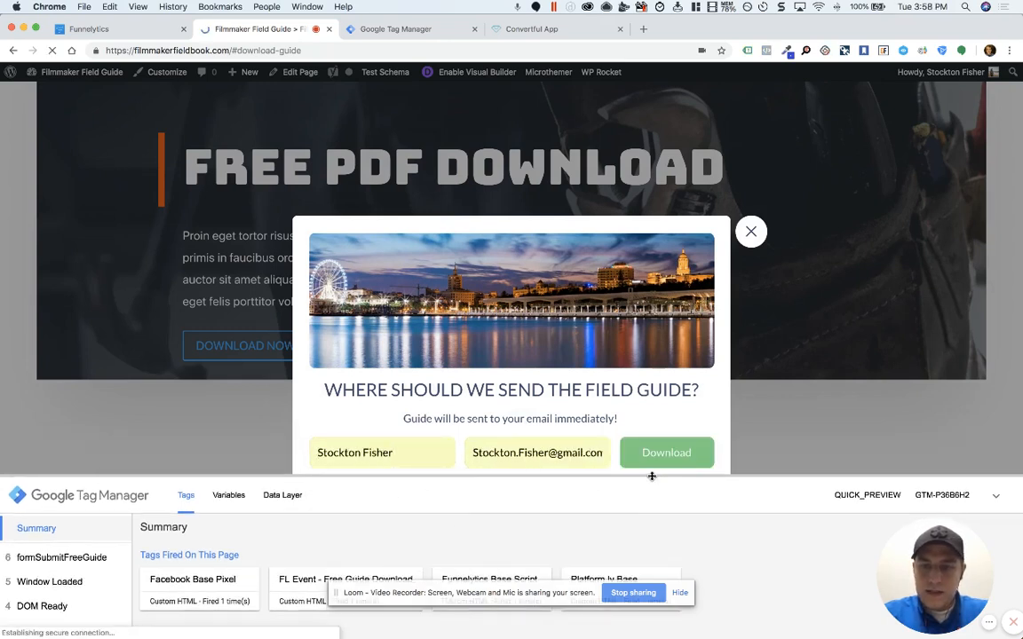
{"action": "left_click", "coordinate": [63, 476]}
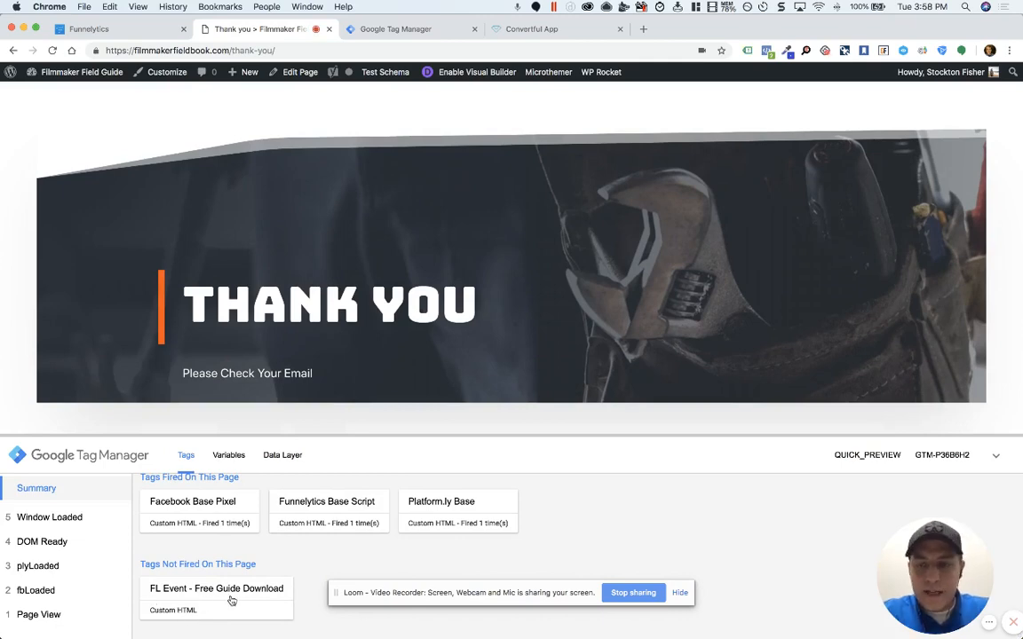
- In Google Tag Manager, publish the workspace changes to the Live environment without a version name or description
{"action": "left_click", "coordinate": [423, 31]}
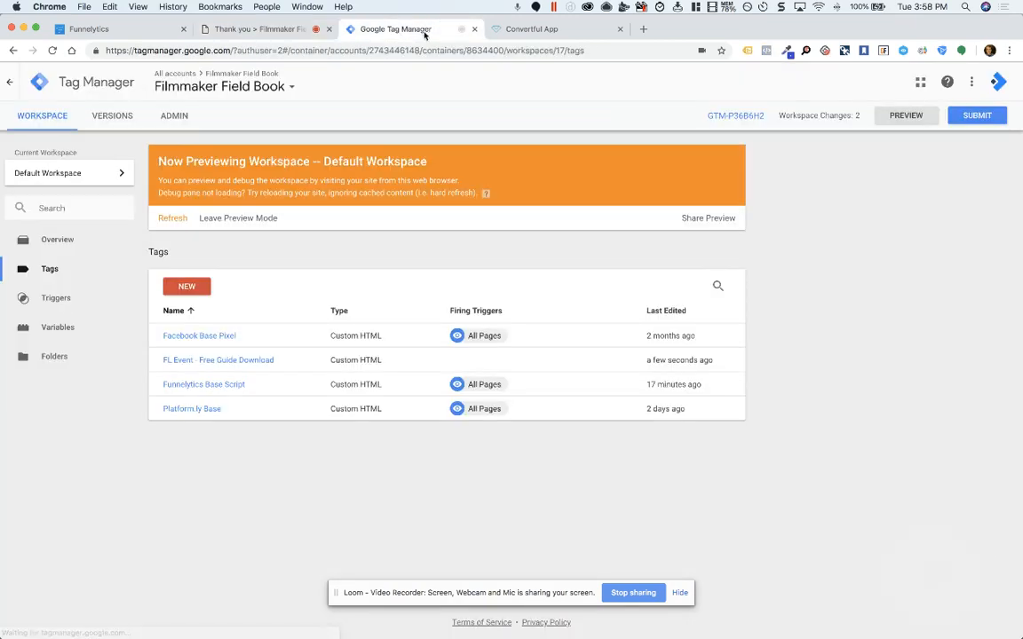
{"action": "left_click", "coordinate": [976, 115]}
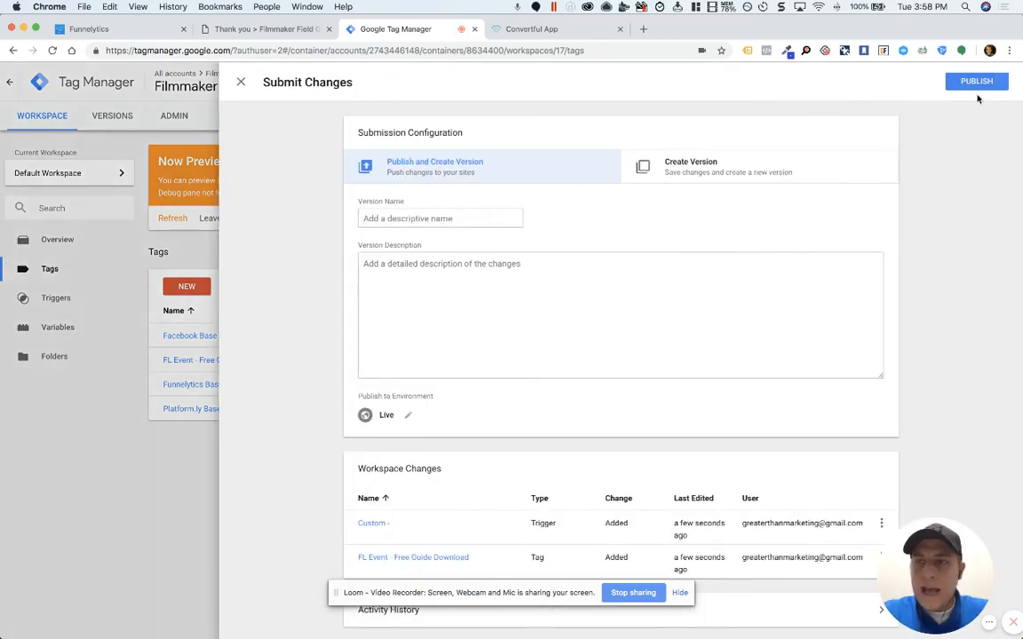
{"action": "left_click", "coordinate": [977, 83]}
{"action": "left_click", "coordinate": [376, 384]}
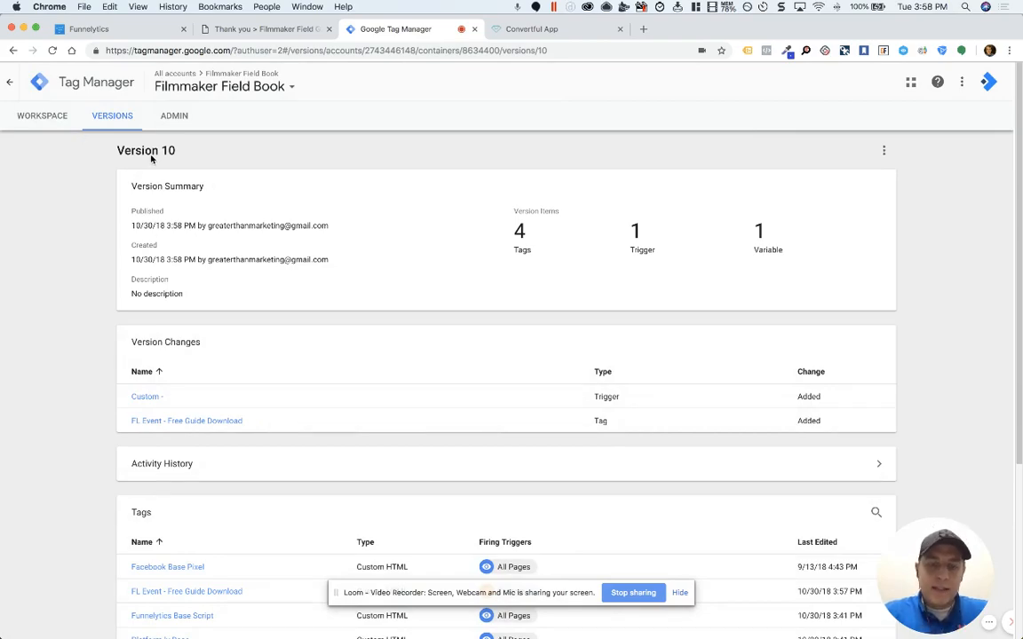
- Open the filmmakerfieldbook.com site in a new incognito window
{"action": "key", "text": "super+shift+n"}
{"action": "type", "text": "filmam"}
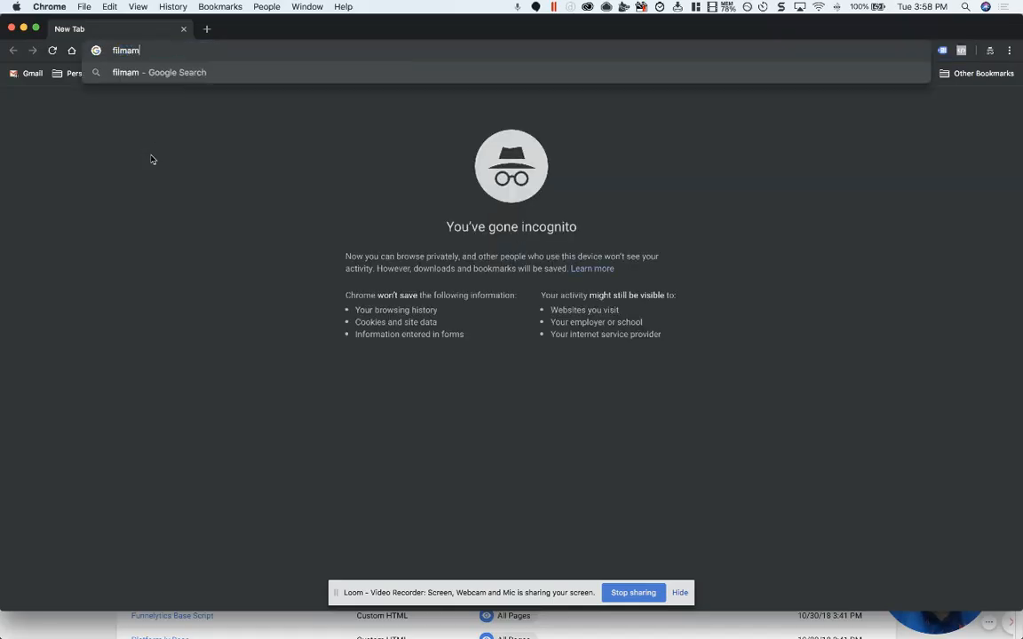
{"action": "key", "text": "BackSpace"}
{"action": "key", "text": "BackSpace"}
{"action": "type", "text": "ma"}
{"action": "key", "text": "Return"}
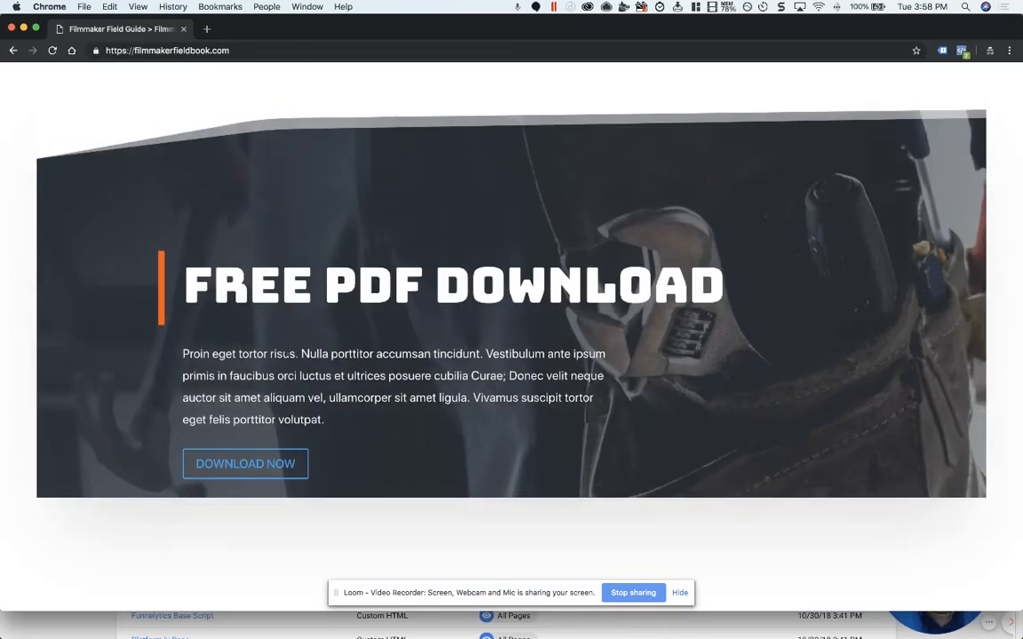
- Submit the site's download opt-in form with the saved full name and email, and close the incognito window
{"action": "left_click", "coordinate": [233, 464]}
{"action": "left_click", "coordinate": [354, 439]}
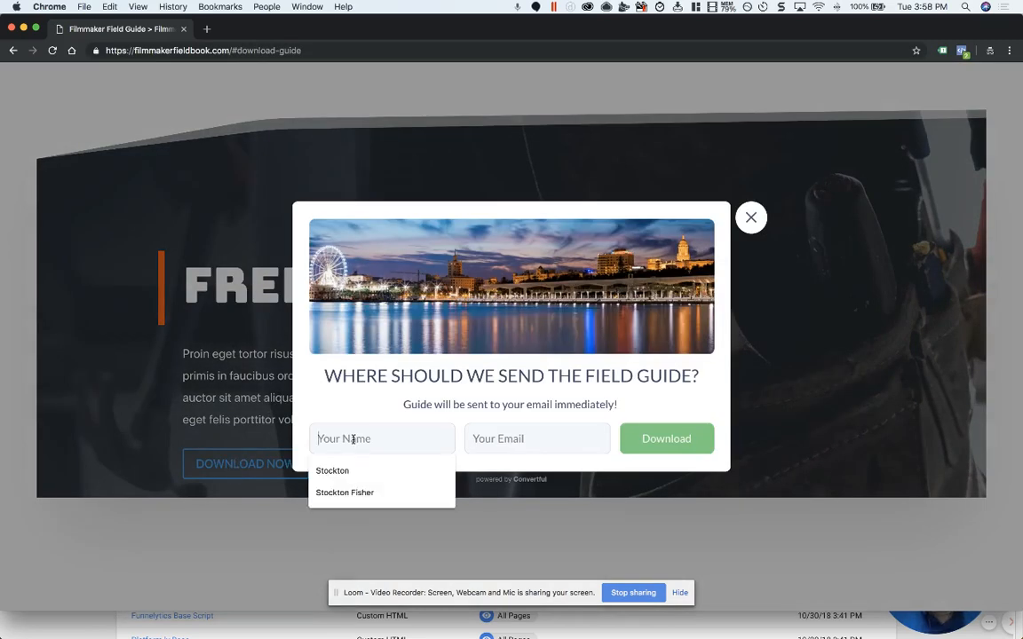
{"action": "left_click", "coordinate": [355, 492]}
{"action": "left_click", "coordinate": [479, 437]}
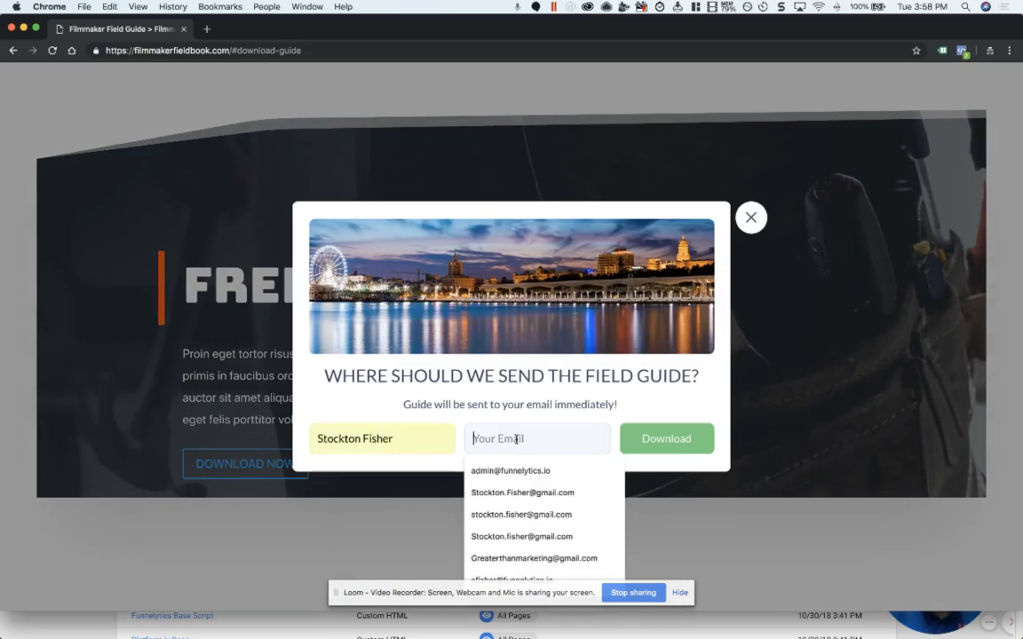
{"action": "left_click", "coordinate": [536, 490]}
{"action": "left_click", "coordinate": [662, 441]}
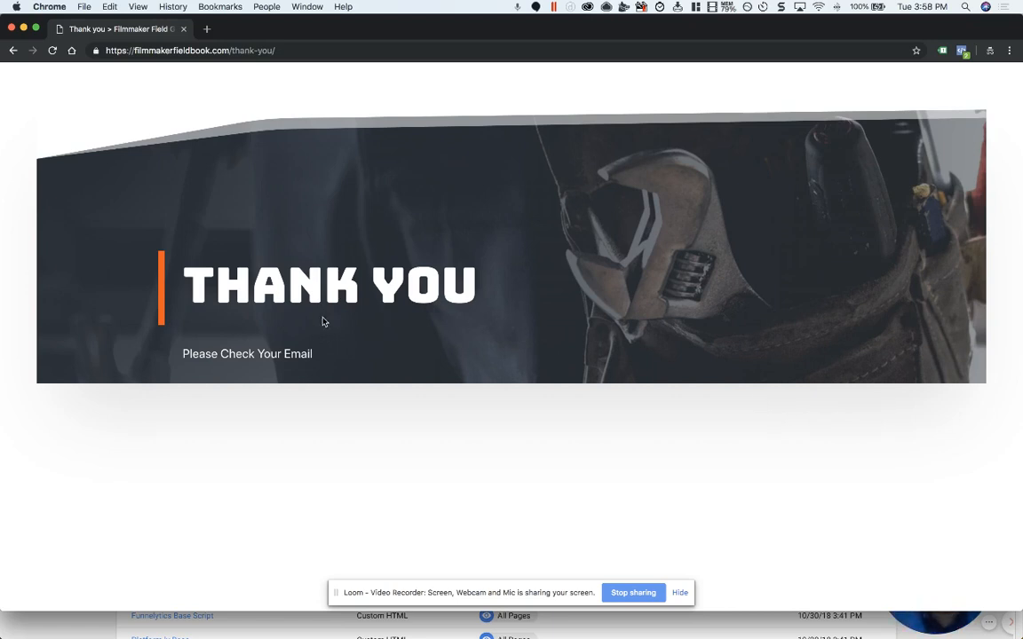
{"action": "left_click", "coordinate": [183, 28]}
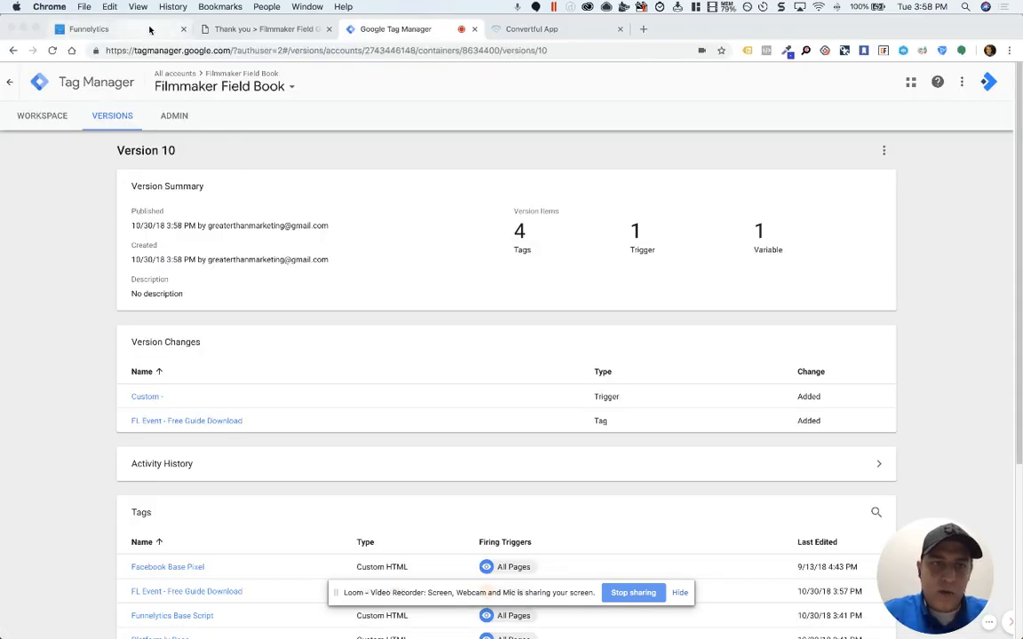
- Switch to Funnelytics, analyze the Field Guide Optin funnel and examine the conversion figures for the opt-in, form and thank-you steps
{"action": "left_click", "coordinate": [149, 30]}
{"action": "left_click", "coordinate": [536, 155]}
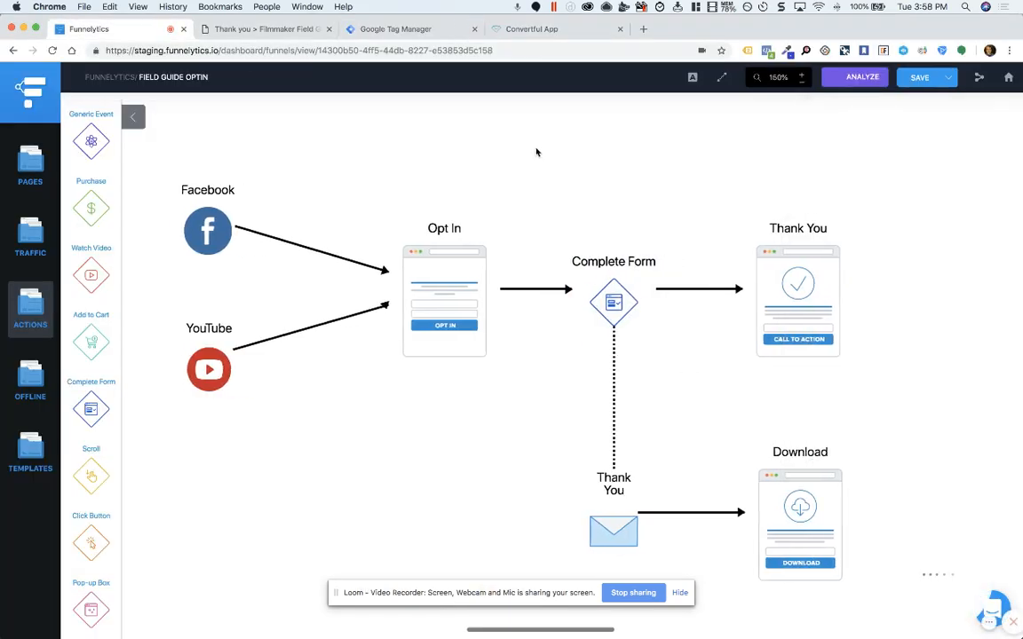
{"action": "left_click", "coordinate": [862, 77]}
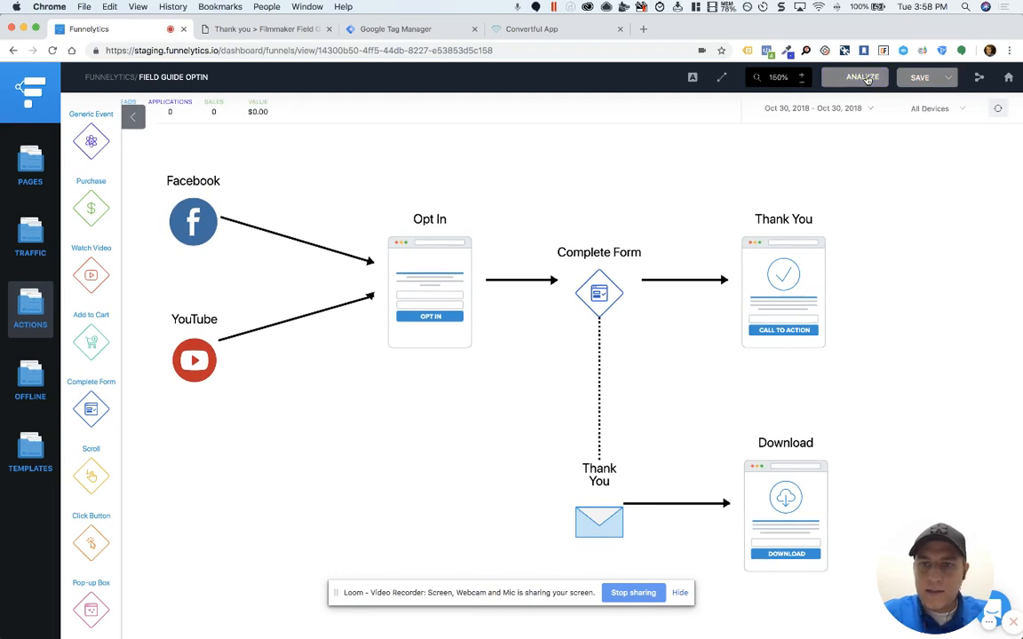
{"action": "scroll", "coordinate": [728, 169], "scroll_direction": "down", "scroll_amount": 1}
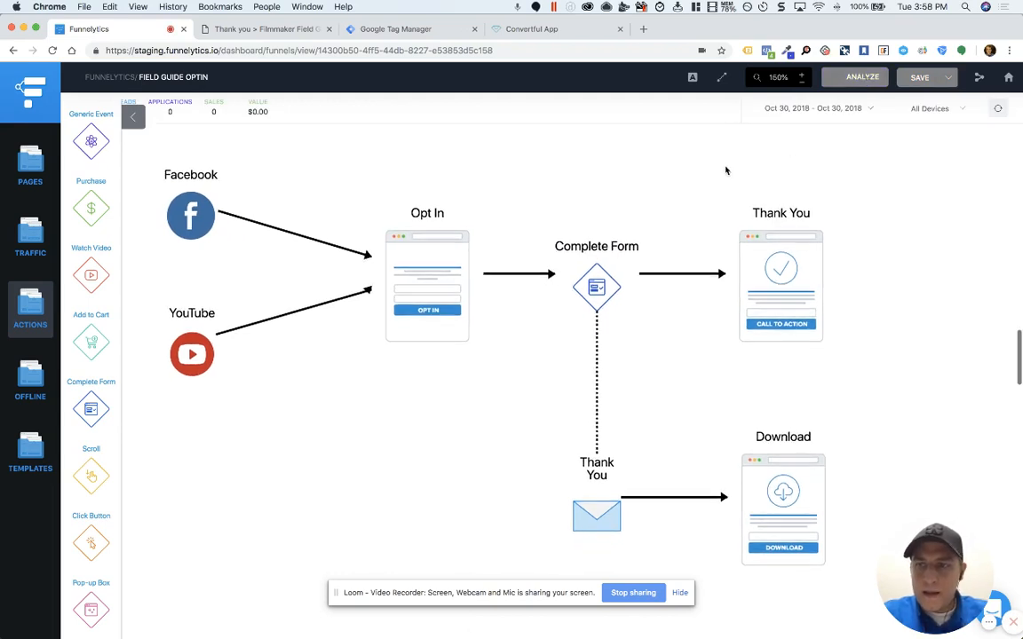
{"action": "scroll", "coordinate": [726, 171], "scroll_direction": "right", "scroll_amount": 1}
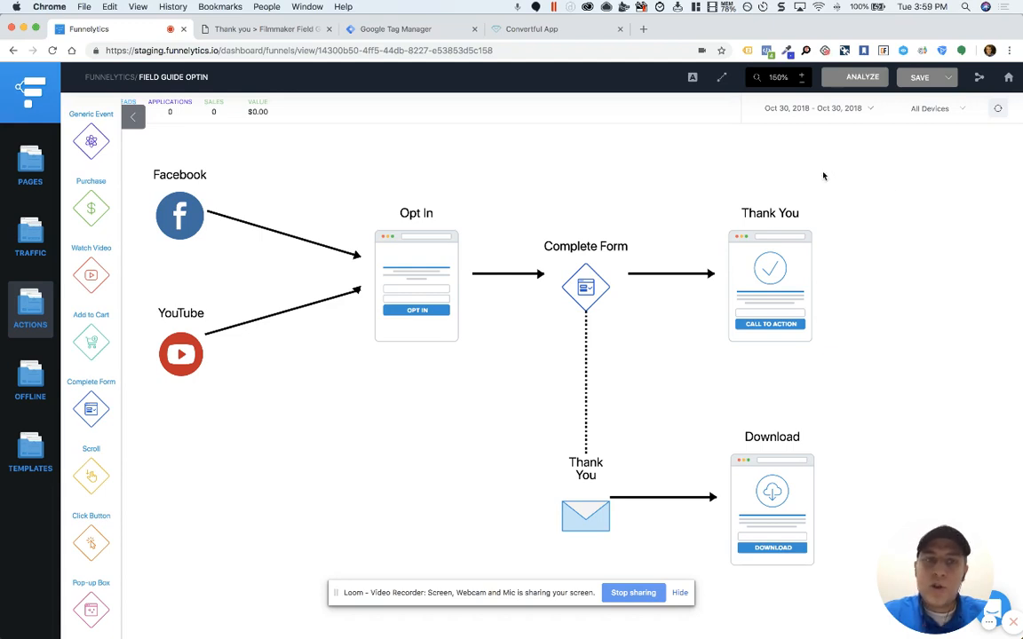
{"action": "scroll", "coordinate": [681, 187], "scroll_direction": "up", "scroll_amount": 1}
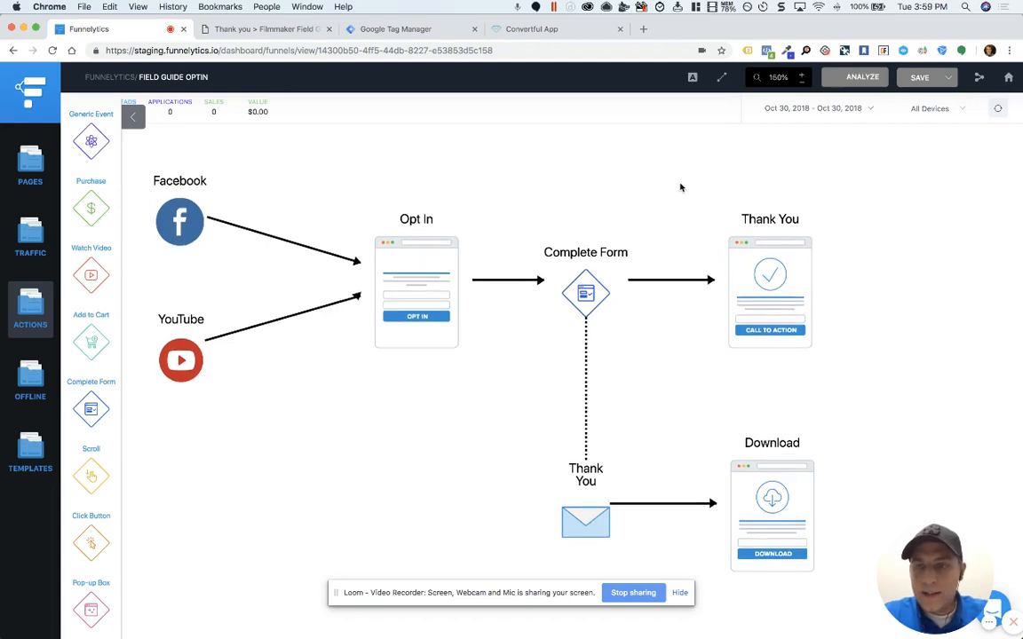
{"action": "left_click_drag", "start_coordinate": [941, 562], "coordinate": [97, 562]}
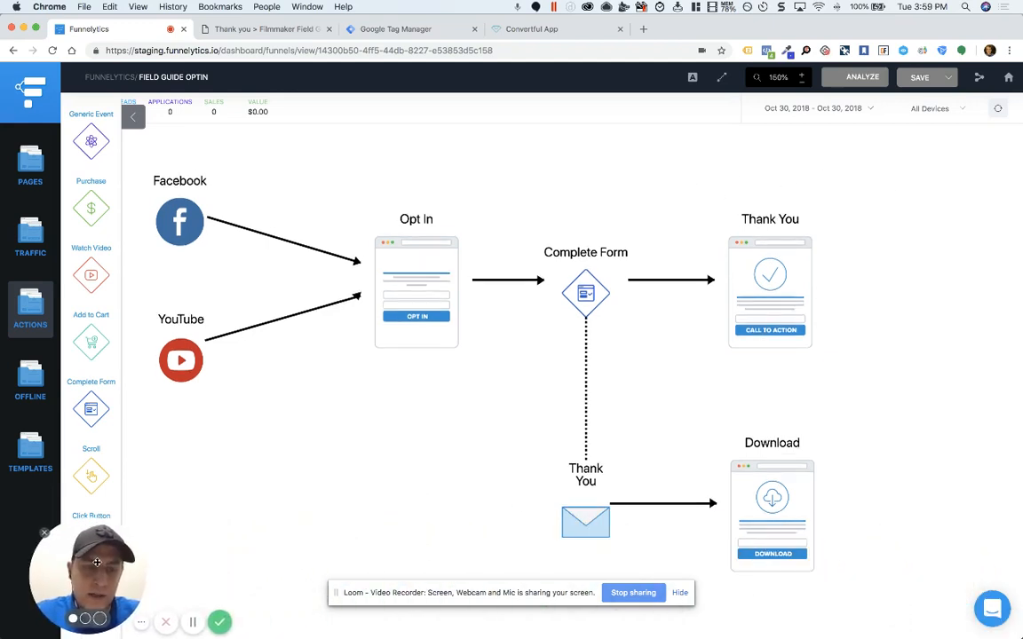
{"action": "scroll", "coordinate": [394, 420], "scroll_direction": "right", "scroll_amount": 2}
{"action": "scroll", "coordinate": [394, 420], "scroll_direction": "down", "scroll_amount": 1}
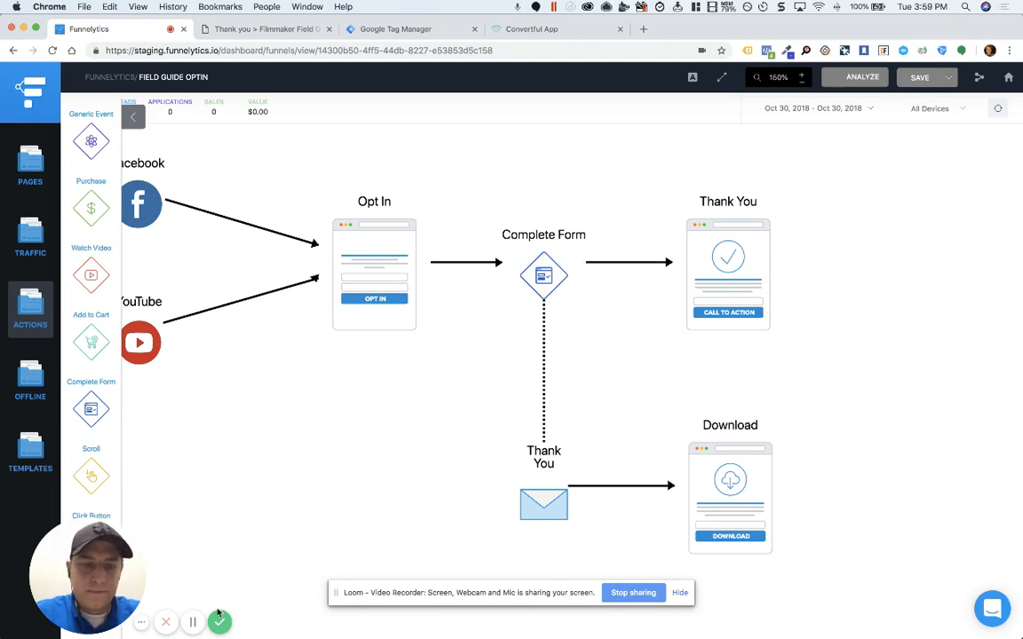
{"action": "left_click", "coordinate": [193, 623]}
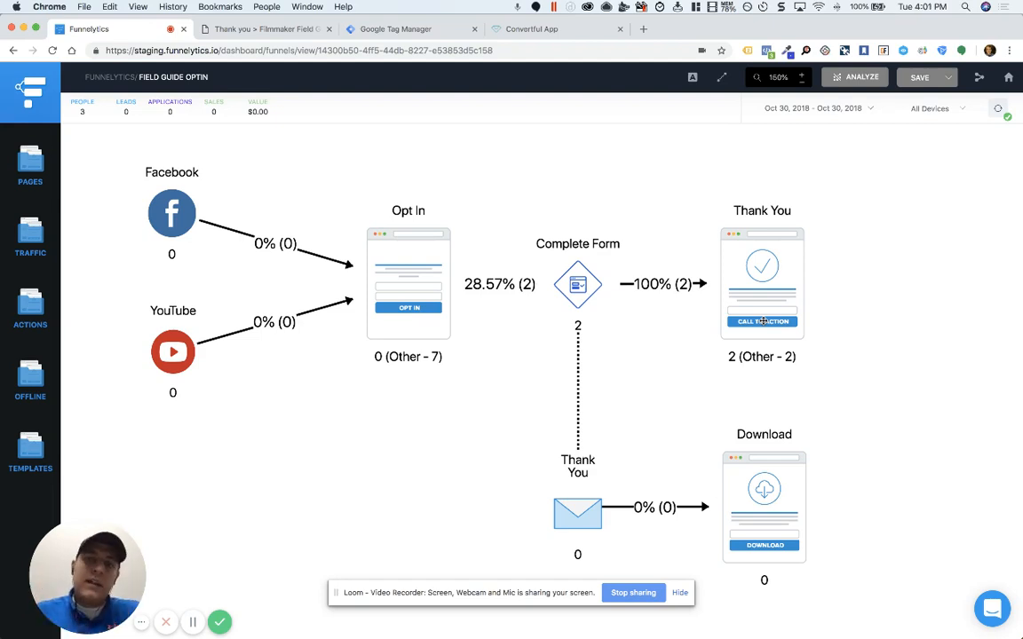
{"action": "scroll", "coordinate": [701, 401], "scroll_direction": "right", "scroll_amount": 2}
{"action": "scroll", "coordinate": [693, 406], "scroll_direction": "up", "scroll_amount": 1}
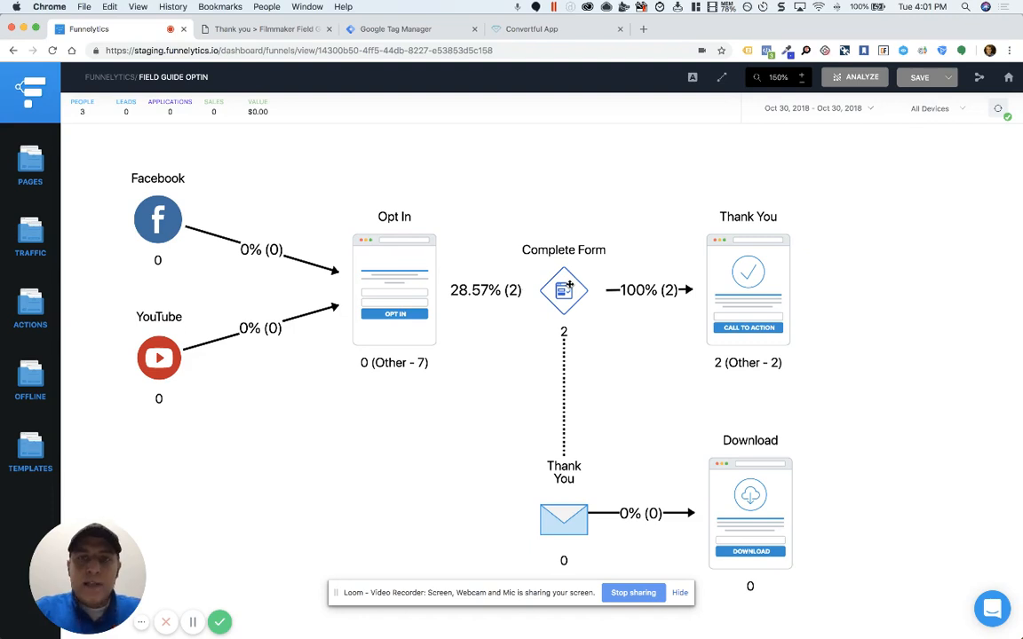
- Switch to Google Tag Manager and look through the workspace's triggers and its list of built-in variables
{"action": "left_click", "coordinate": [452, 38]}
{"action": "left_click", "coordinate": [41, 115]}
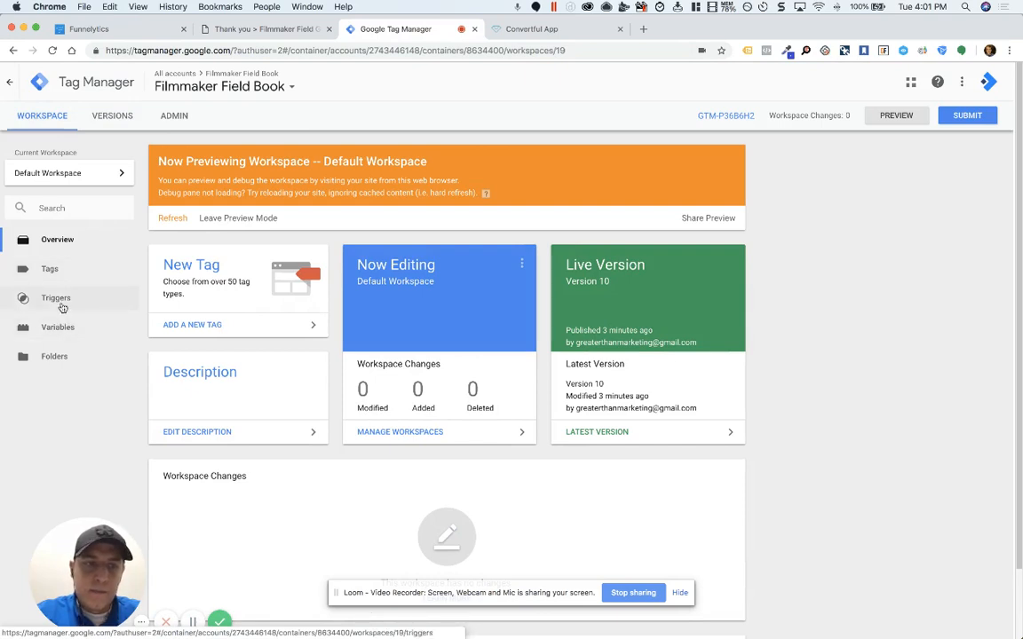
{"action": "left_click", "coordinate": [58, 302]}
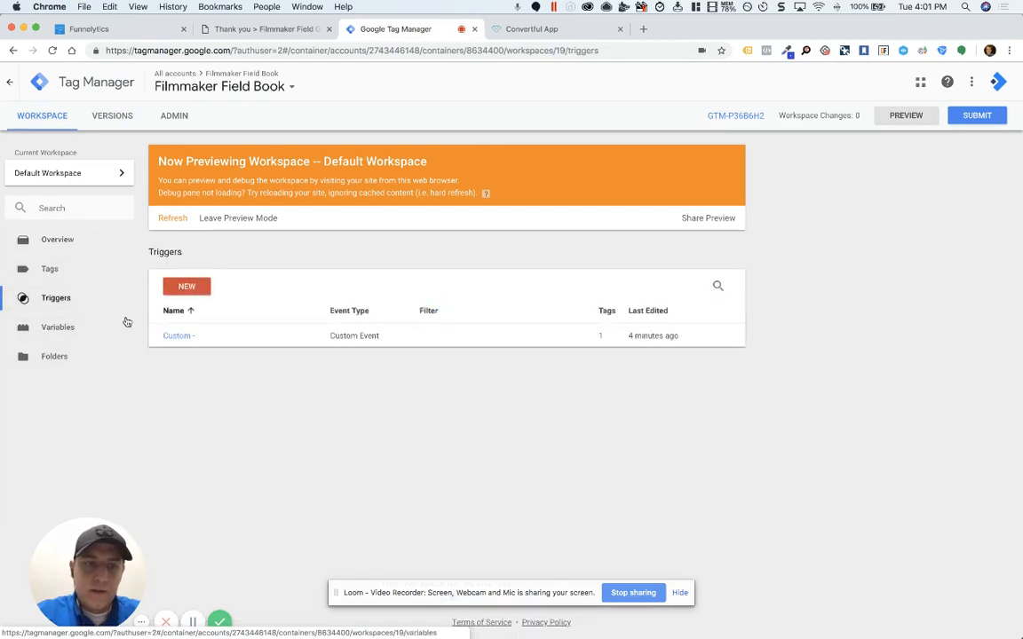
{"action": "left_click", "coordinate": [69, 327]}
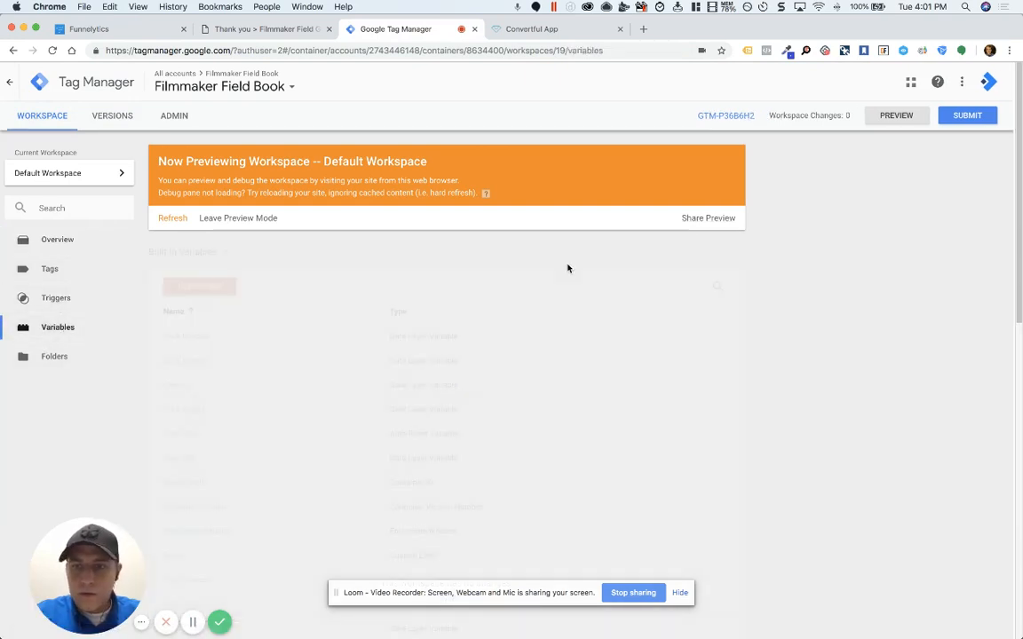
{"action": "scroll", "coordinate": [559, 267], "scroll_direction": "down", "scroll_amount": 1}
{"action": "scroll", "coordinate": [552, 266], "scroll_direction": "down", "scroll_amount": 3}
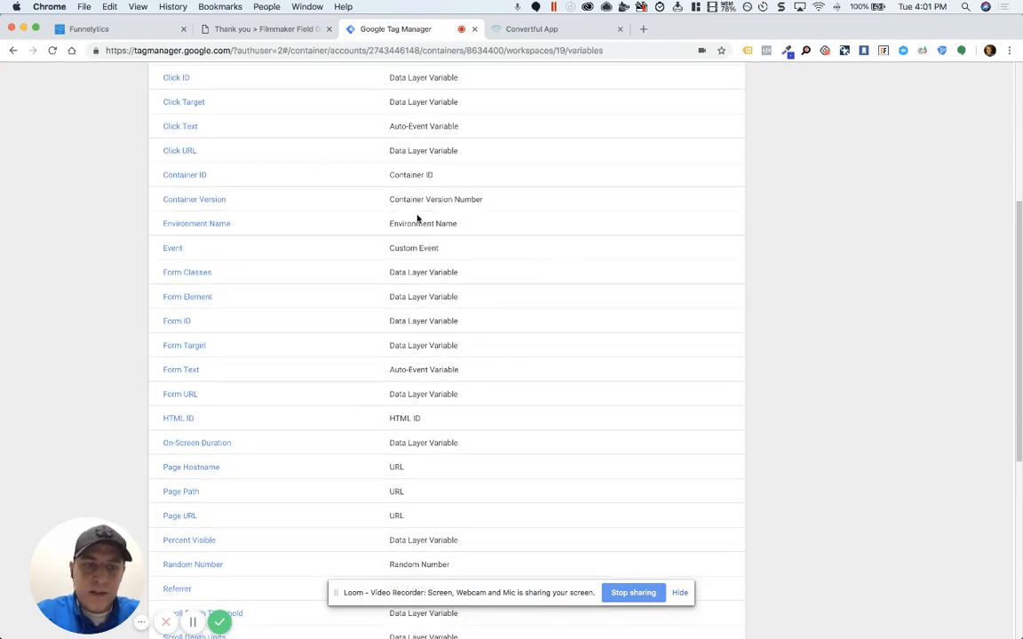
{"action": "scroll", "coordinate": [417, 218], "scroll_direction": "up", "scroll_amount": 1}
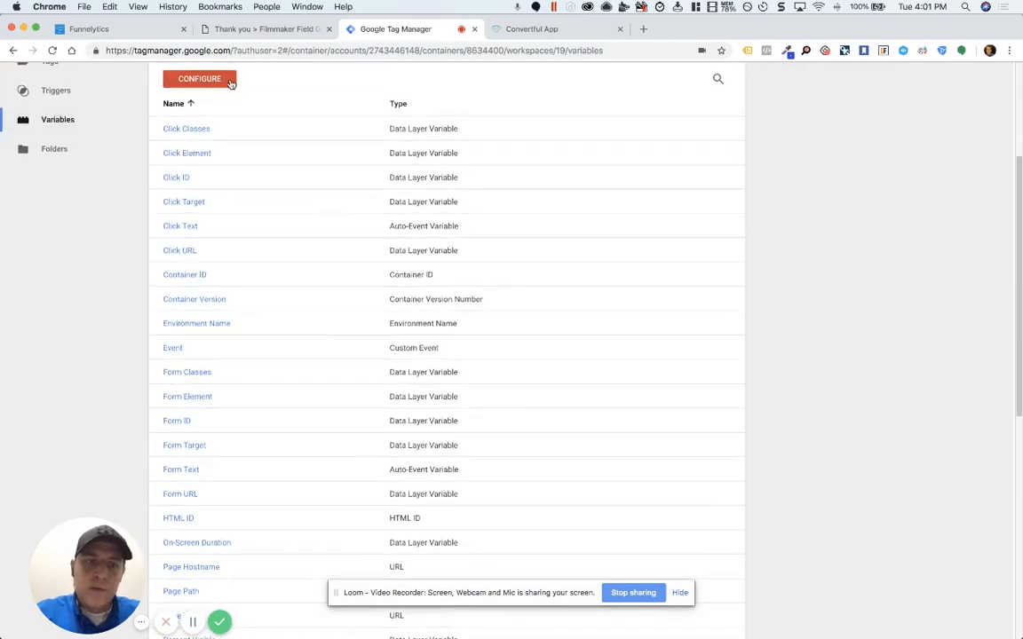
{"action": "scroll", "coordinate": [324, 386], "scroll_direction": "down", "scroll_amount": 1}
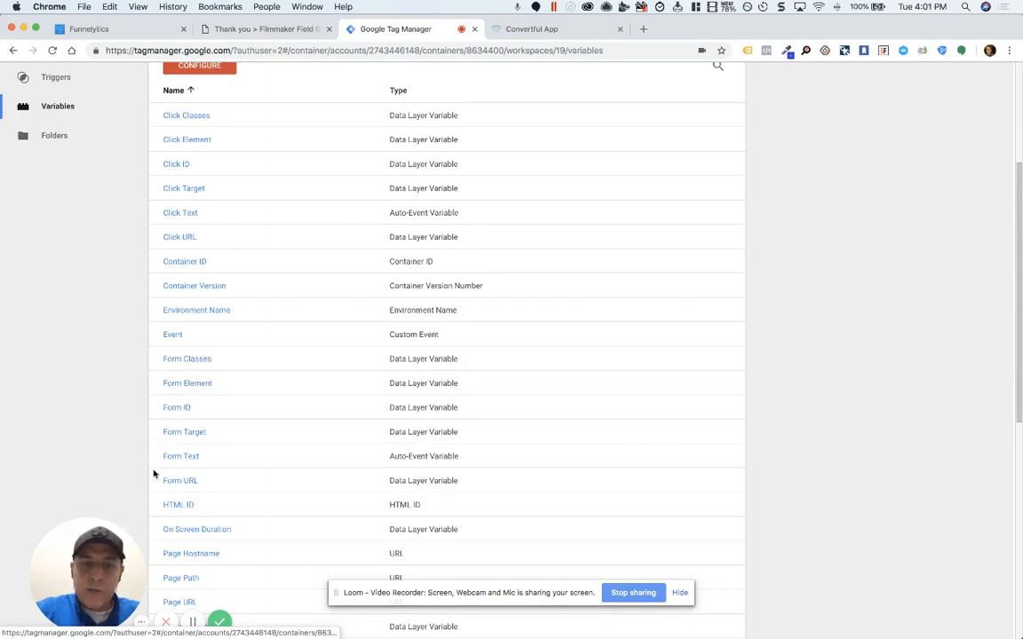
{"action": "scroll", "coordinate": [263, 472], "scroll_direction": "up", "scroll_amount": 5}
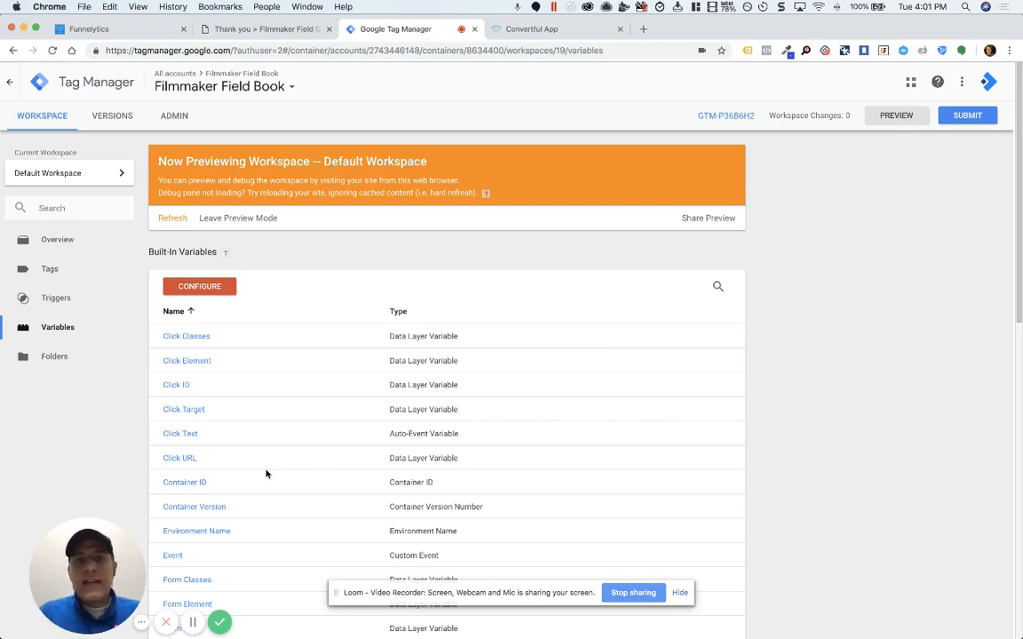
- Rename the custom event trigger as "Custom - Form Submit" and save it
{"action": "left_click", "coordinate": [64, 298]}
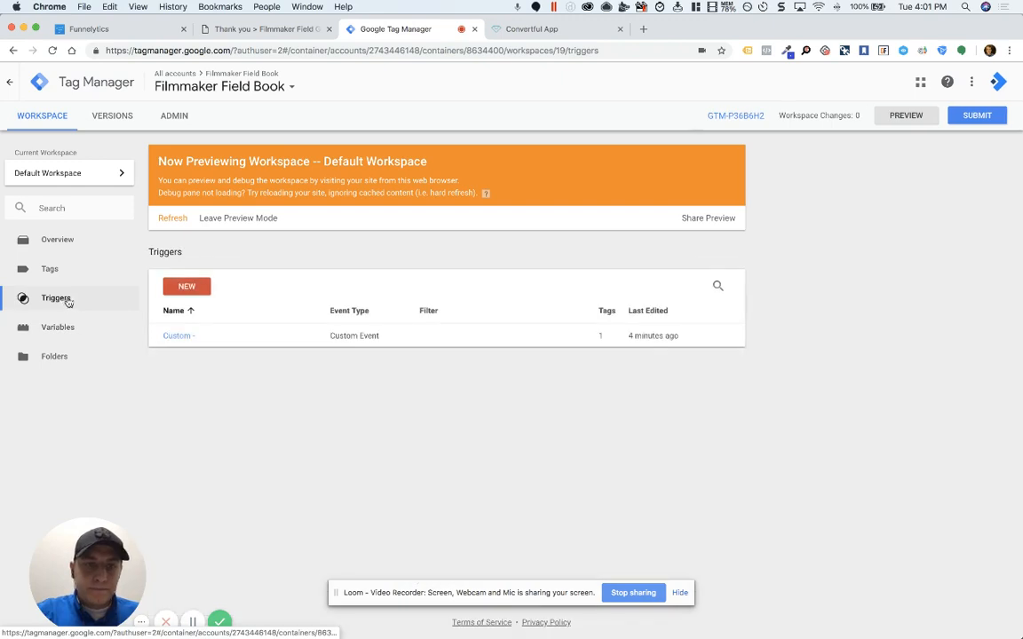
{"action": "left_click", "coordinate": [174, 337]}
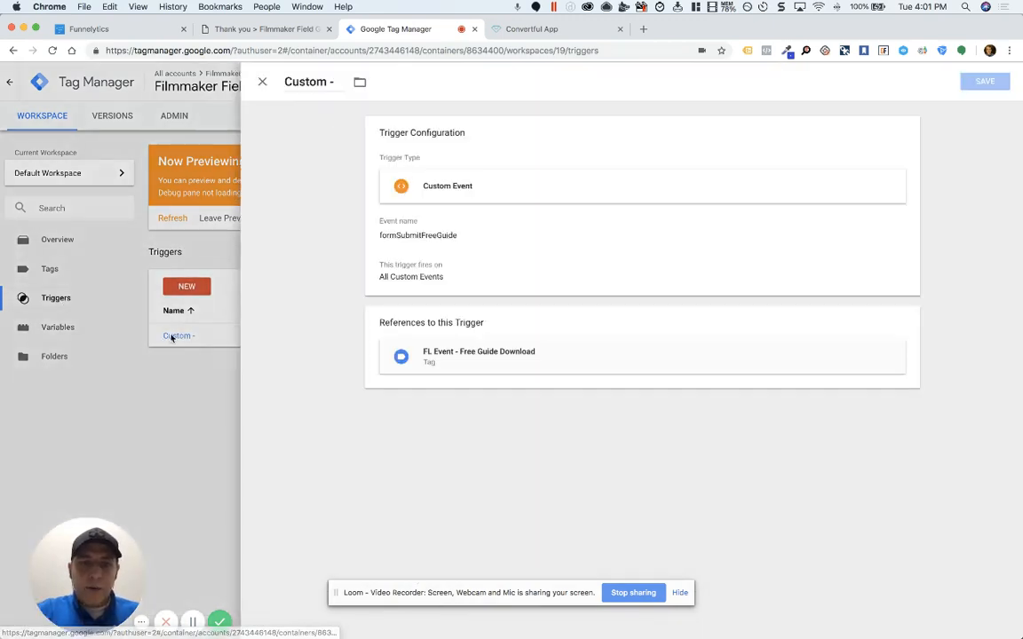
{"action": "left_click", "coordinate": [320, 82]}
{"action": "type", "text": "Form Subm"}
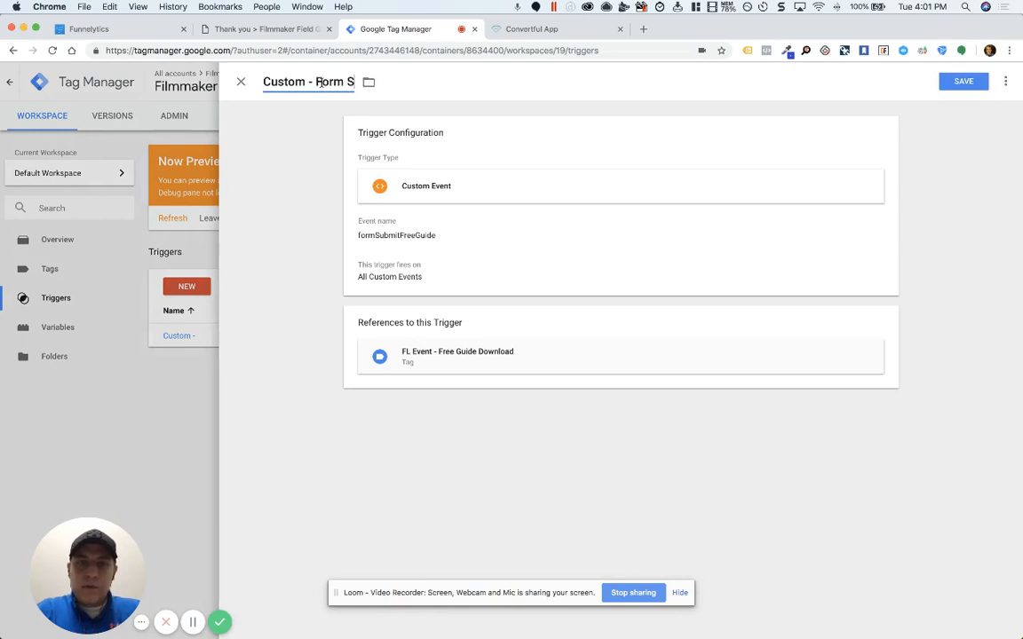
{"action": "type", "text": "it"}
{"action": "left_click", "coordinate": [961, 82]}
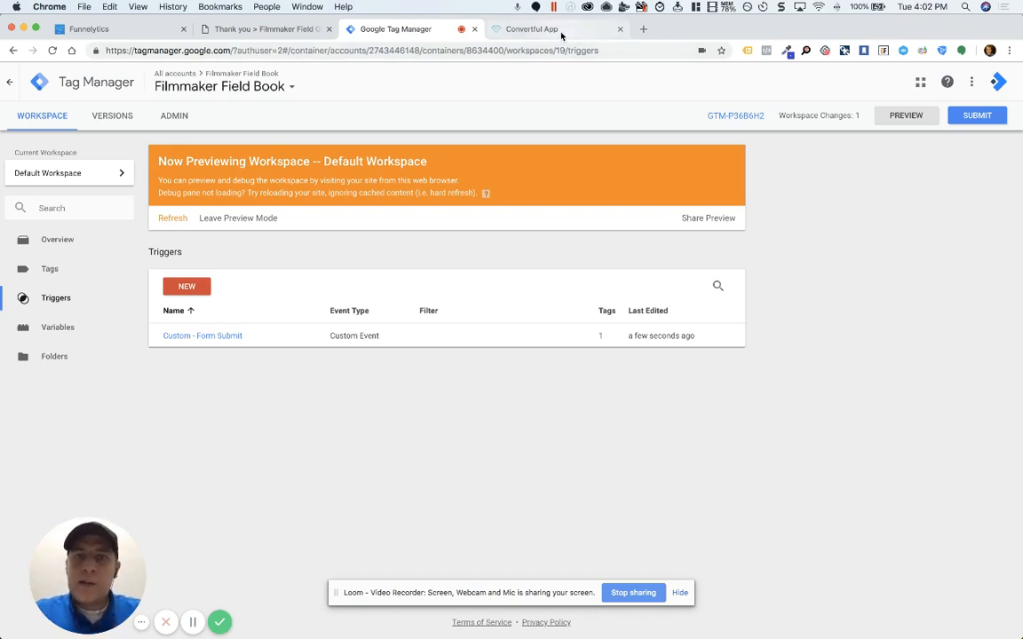
- Review the On Submit Actions of the Guide Download form in Convertful, and return to the Funnelytics funnel
{"action": "left_click", "coordinate": [508, 29]}
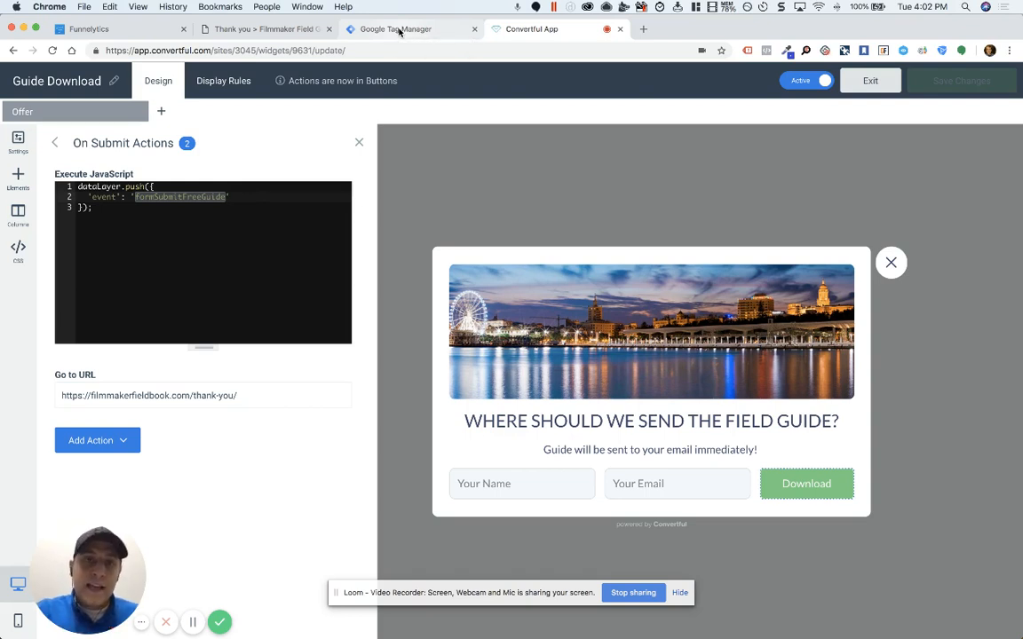
{"action": "key", "text": "super+1"}
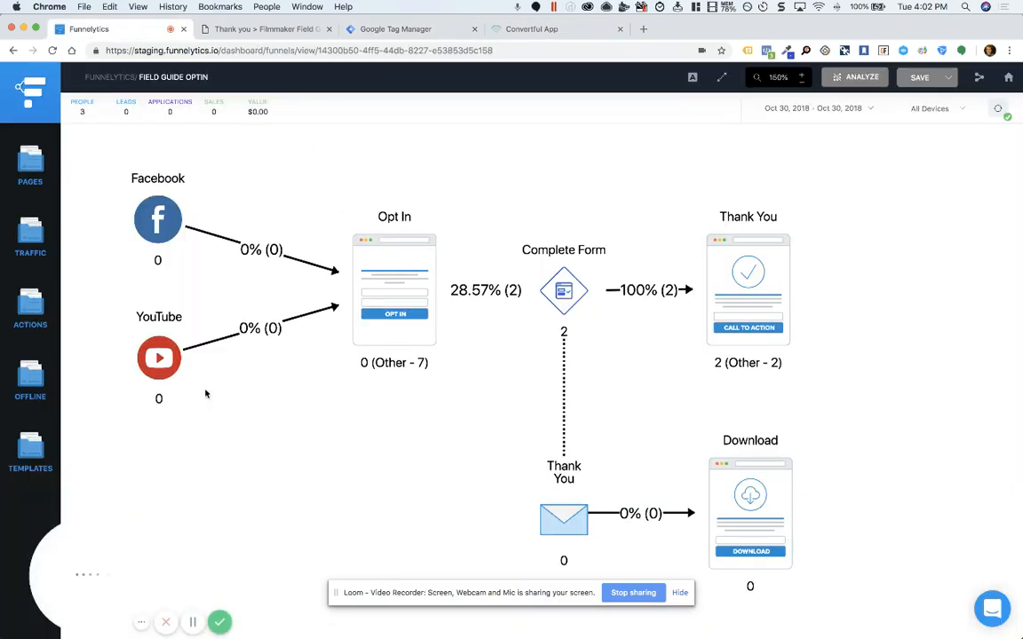